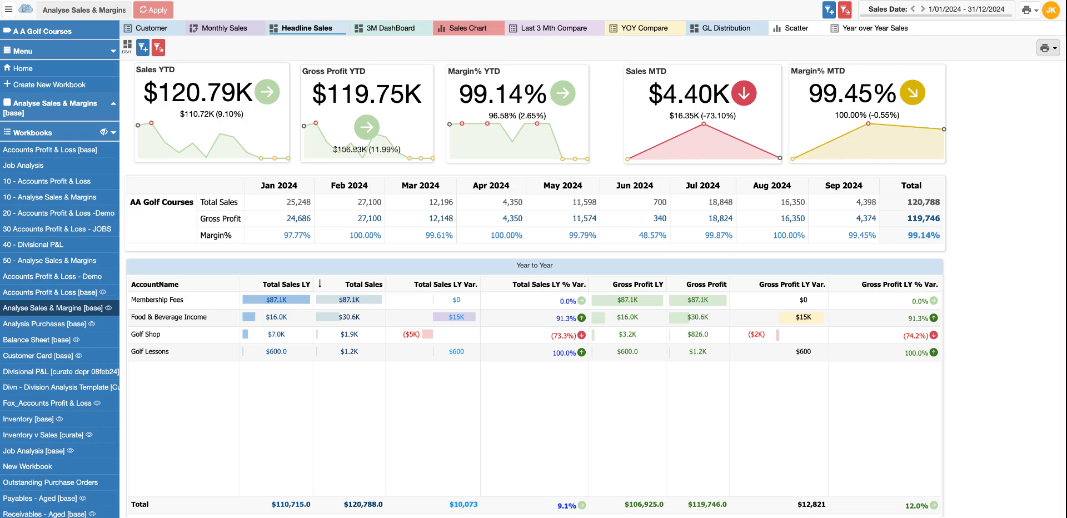
- Open the Customer report and sort the customers by name in ascending order
{"action": "left_click", "coordinate": [151, 28]}
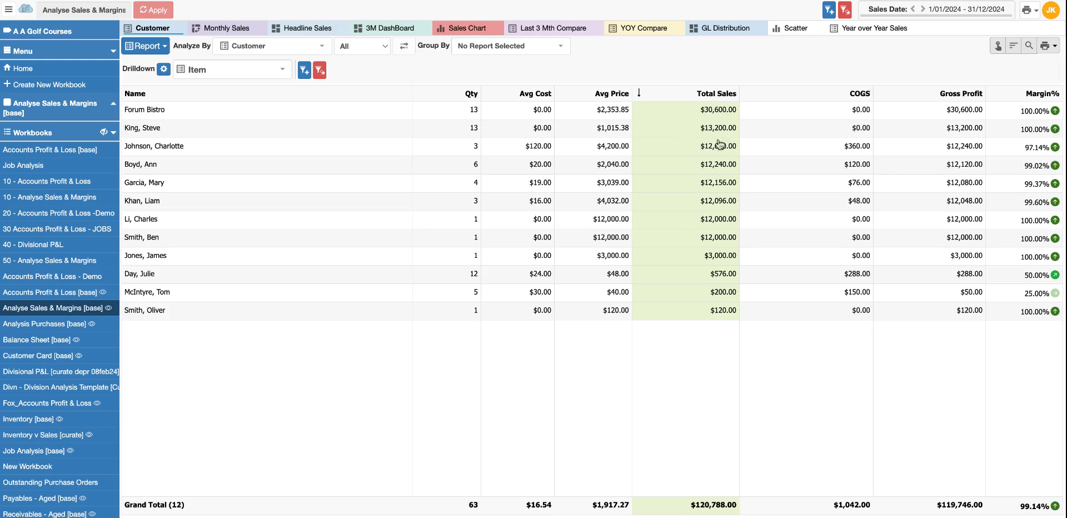
{"action": "left_click", "coordinate": [153, 99]}
{"action": "left_click", "coordinate": [153, 99]}
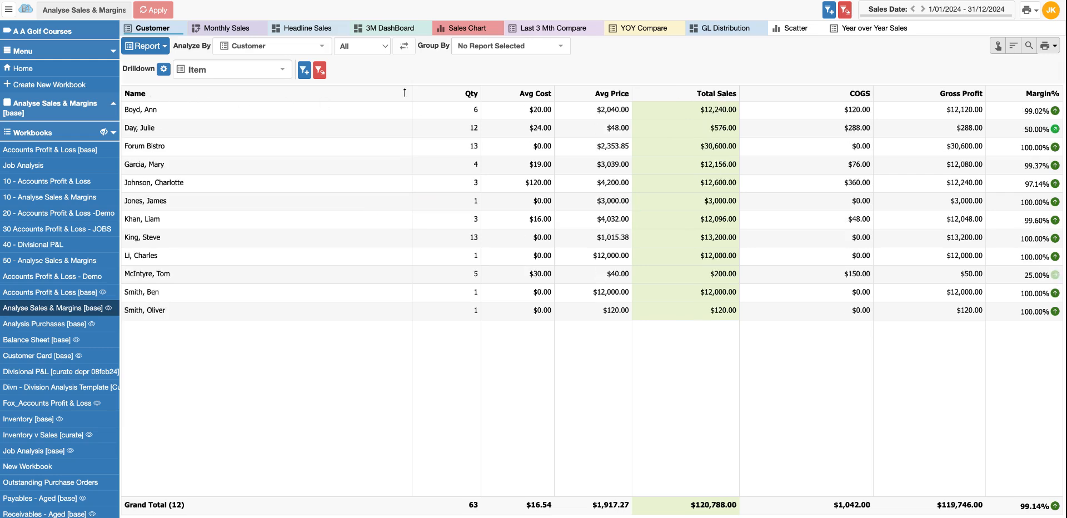
- Sort the customers by margin percentage in ascending order, and return to sorting by total sales in descending order
{"action": "left_click", "coordinate": [1039, 95]}
{"action": "left_click", "coordinate": [1040, 95]}
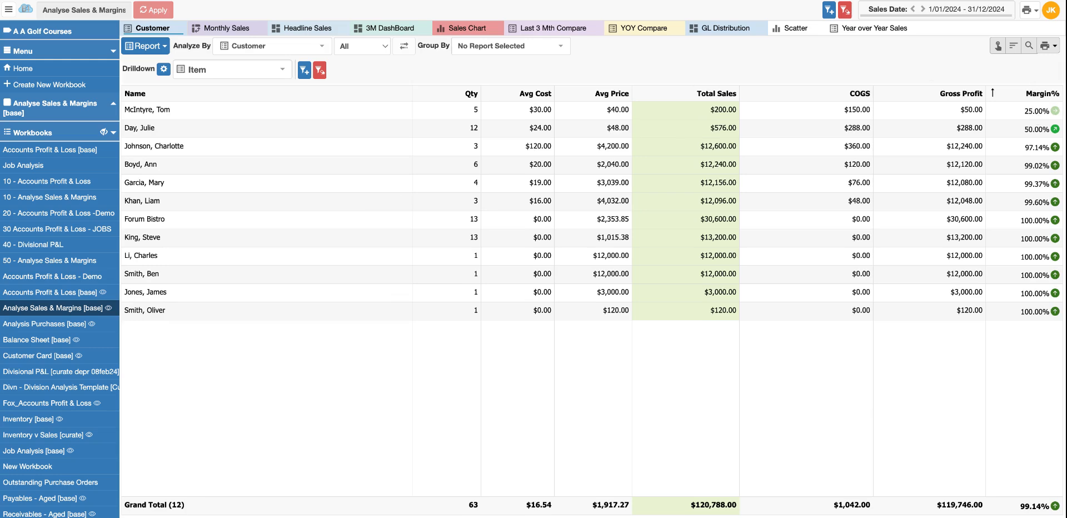
{"action": "left_click", "coordinate": [711, 94]}
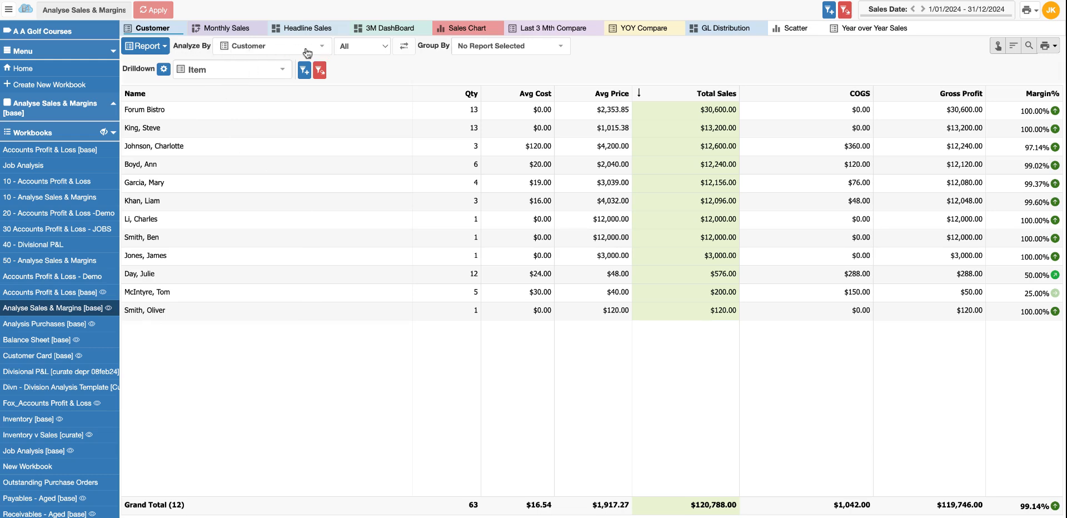
- Analyse the report by Item and group the items by Item Level1
{"action": "left_click", "coordinate": [323, 50]}
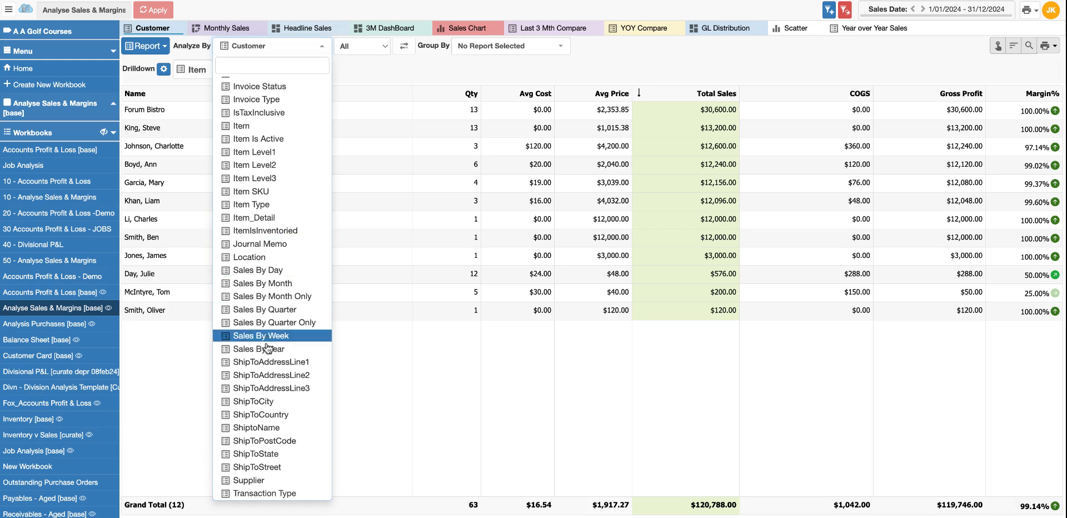
{"action": "scroll", "coordinate": [302, 101], "scroll_direction": "up", "scroll_amount": 5}
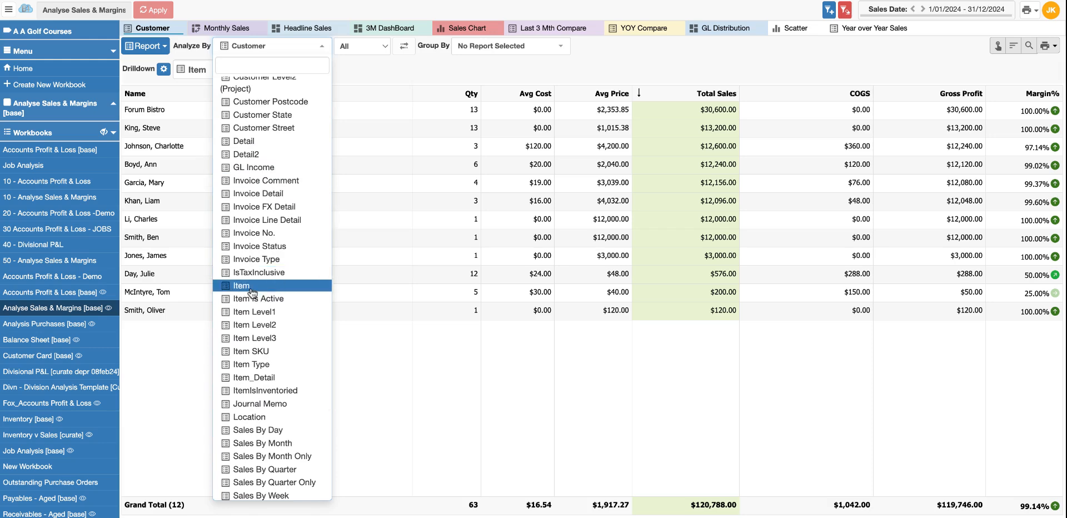
{"action": "left_click", "coordinate": [252, 287]}
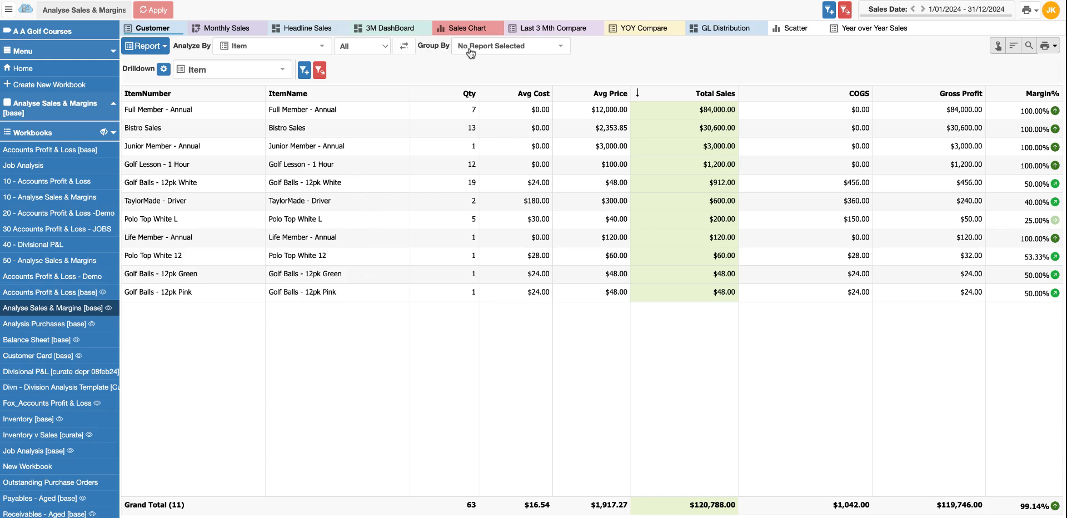
{"action": "left_click", "coordinate": [560, 47]}
{"action": "scroll", "coordinate": [493, 380], "scroll_direction": "down", "scroll_amount": 3}
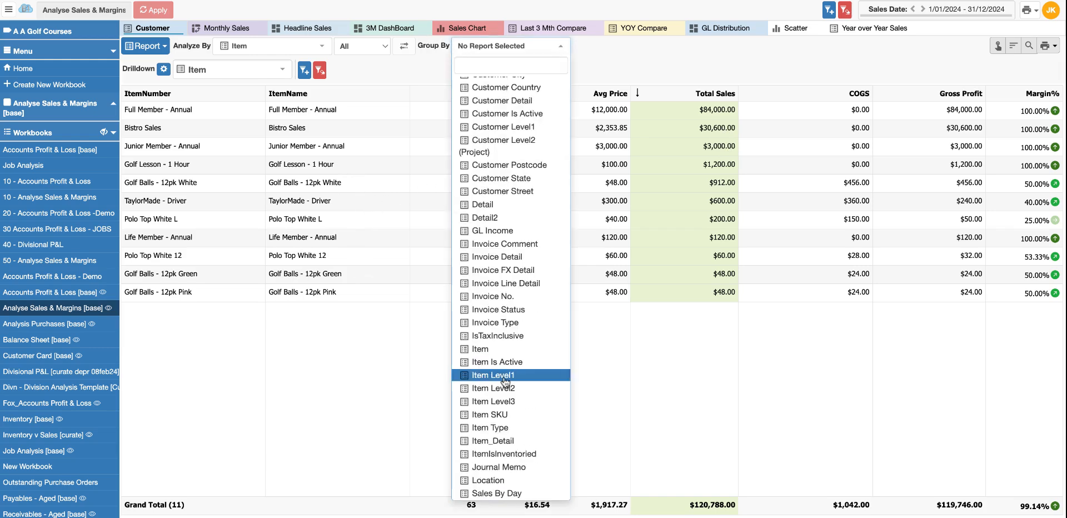
{"action": "left_click", "coordinate": [509, 380]}
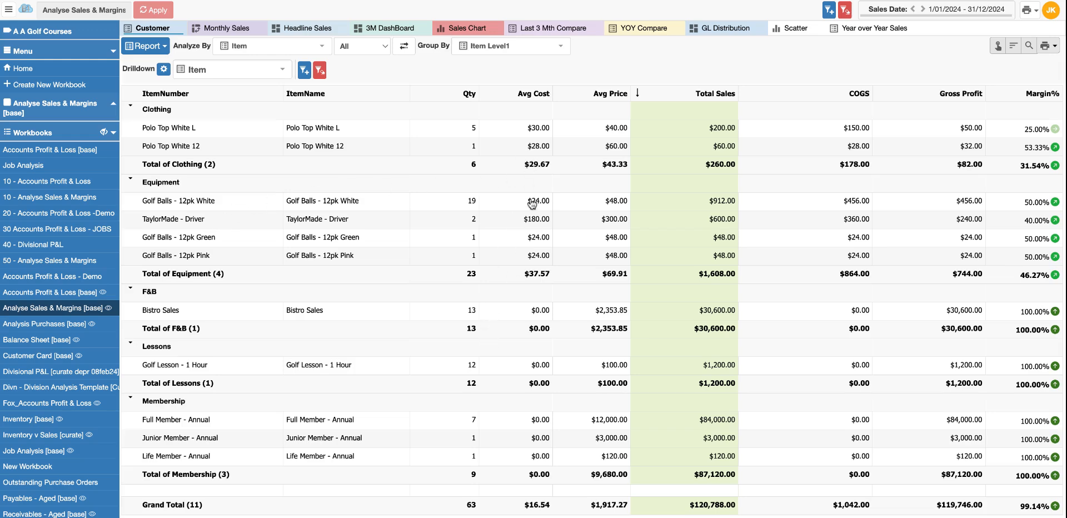
- Add a Class Level1 filter to the item report, restrict it to Golf Shop and apply it
{"action": "left_click", "coordinate": [303, 71]}
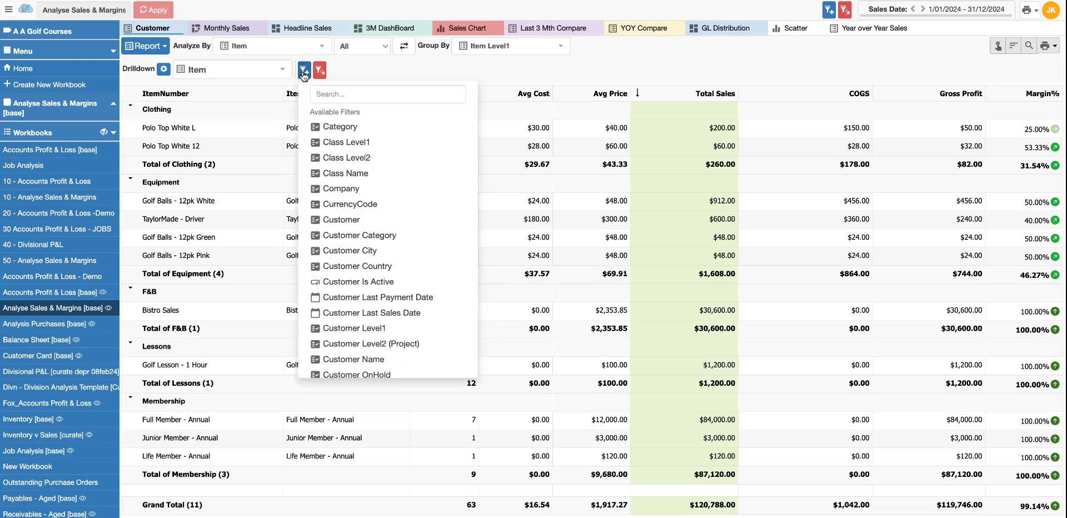
{"action": "left_click", "coordinate": [341, 143]}
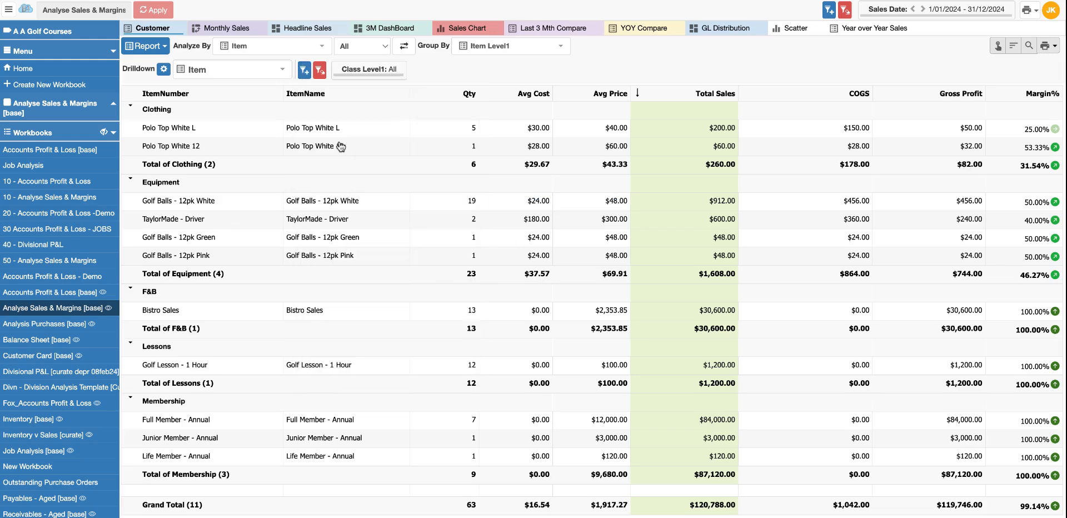
{"action": "mouse_move", "coordinate": [367, 67]}
{"action": "left_click", "coordinate": [366, 71]}
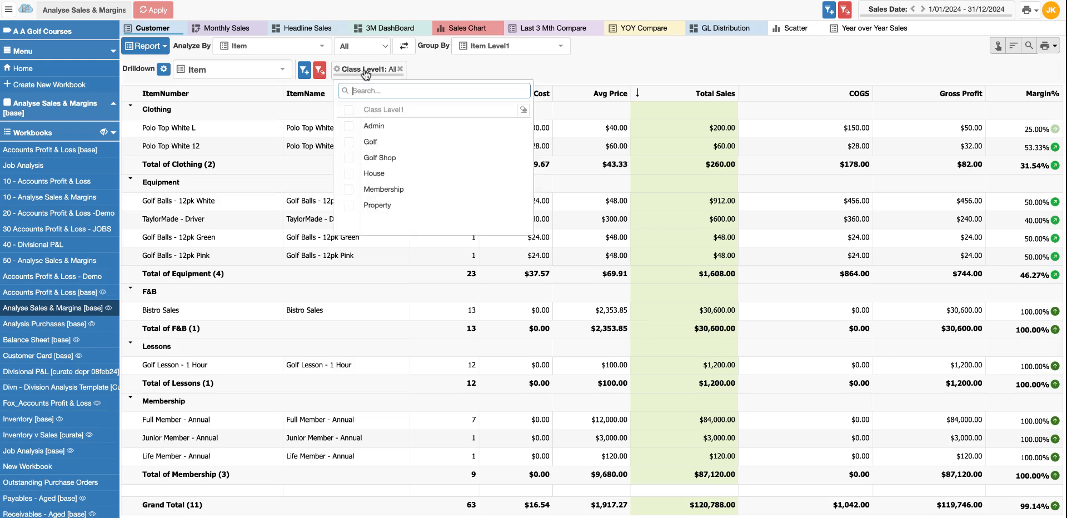
{"action": "left_click", "coordinate": [349, 160]}
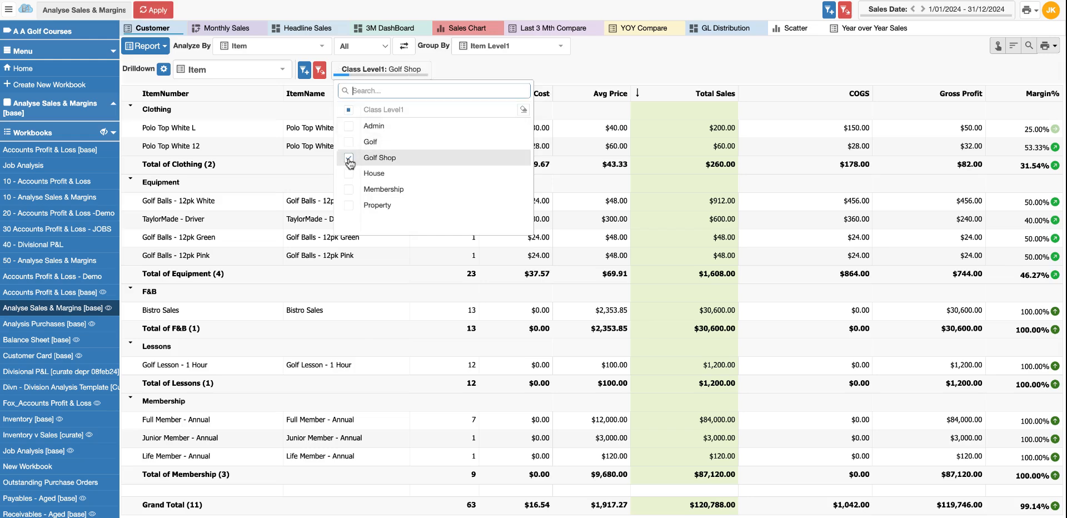
{"action": "left_click", "coordinate": [170, 16]}
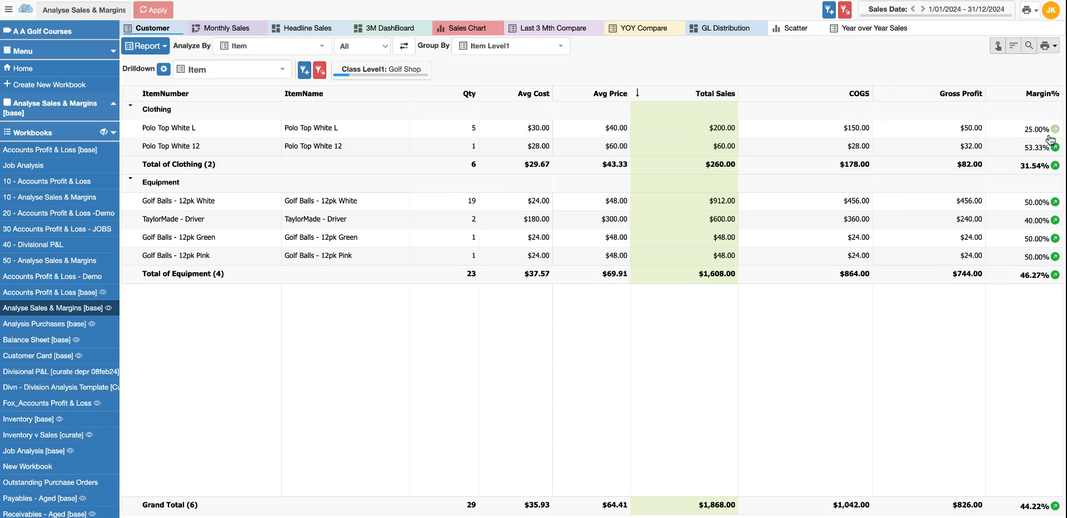
- Remove the Item Level1 grouping and the Class Level1 filter from the item report
{"action": "left_click", "coordinate": [508, 46]}
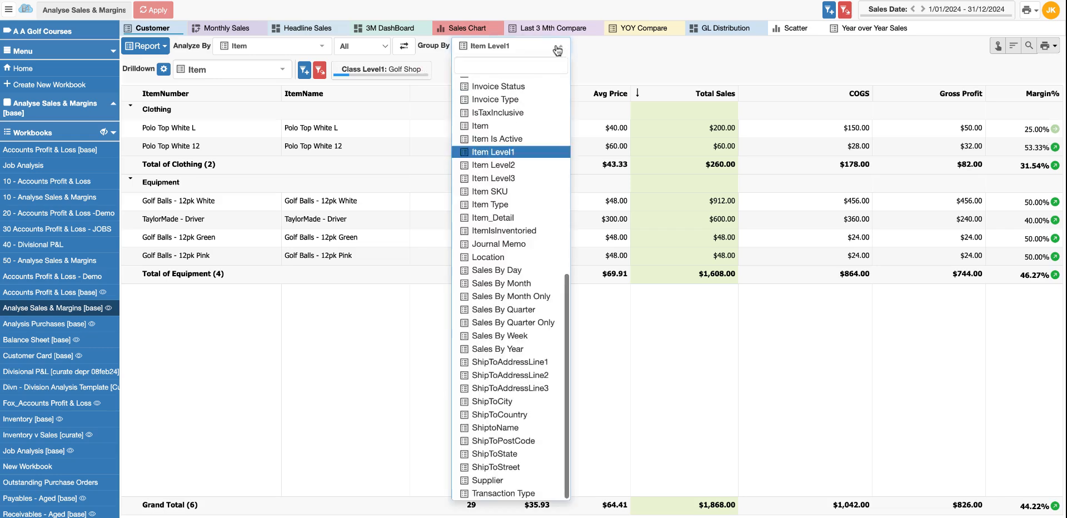
{"action": "scroll", "coordinate": [504, 167], "scroll_direction": "up", "scroll_amount": 5}
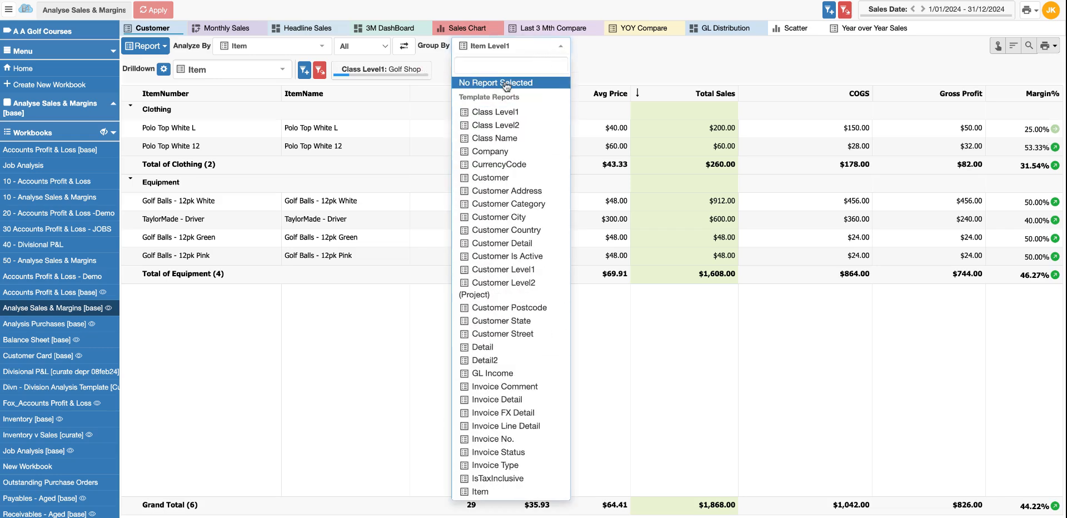
{"action": "left_click", "coordinate": [498, 83]}
{"action": "left_click", "coordinate": [384, 69]}
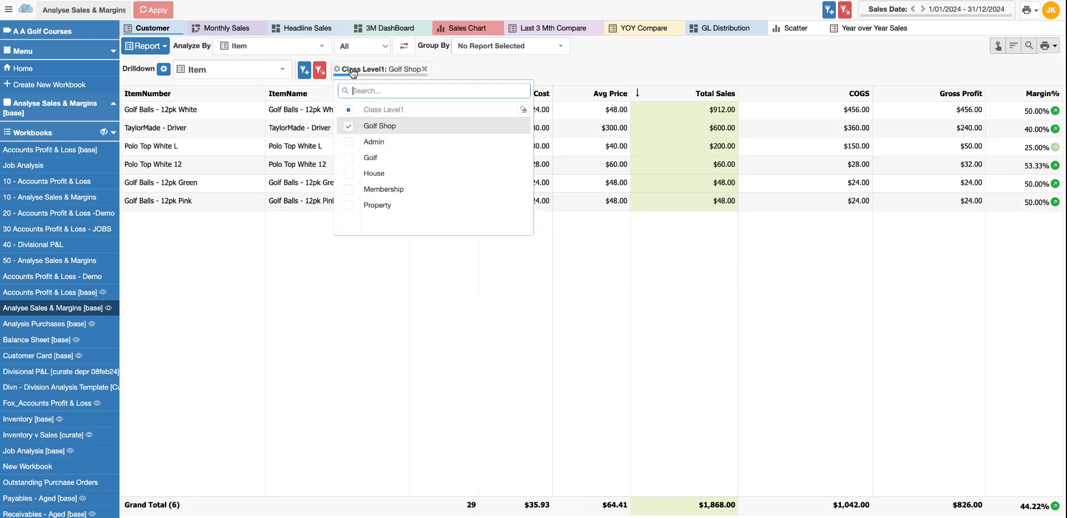
{"action": "left_click", "coordinate": [423, 69]}
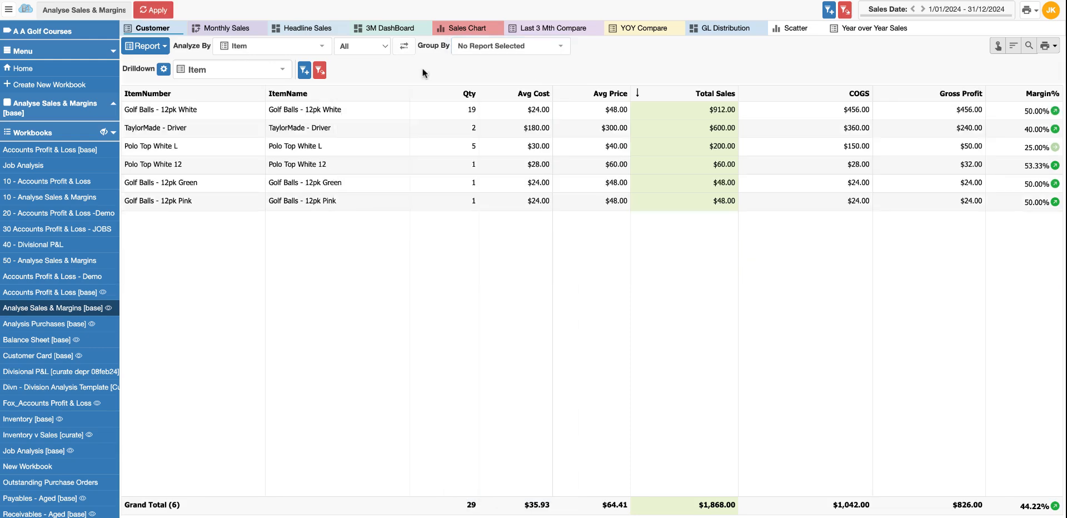
- Switch the report back to being analysed by Customer
{"action": "left_click", "coordinate": [321, 47]}
{"action": "scroll", "coordinate": [278, 123], "scroll_direction": "up", "scroll_amount": 15}
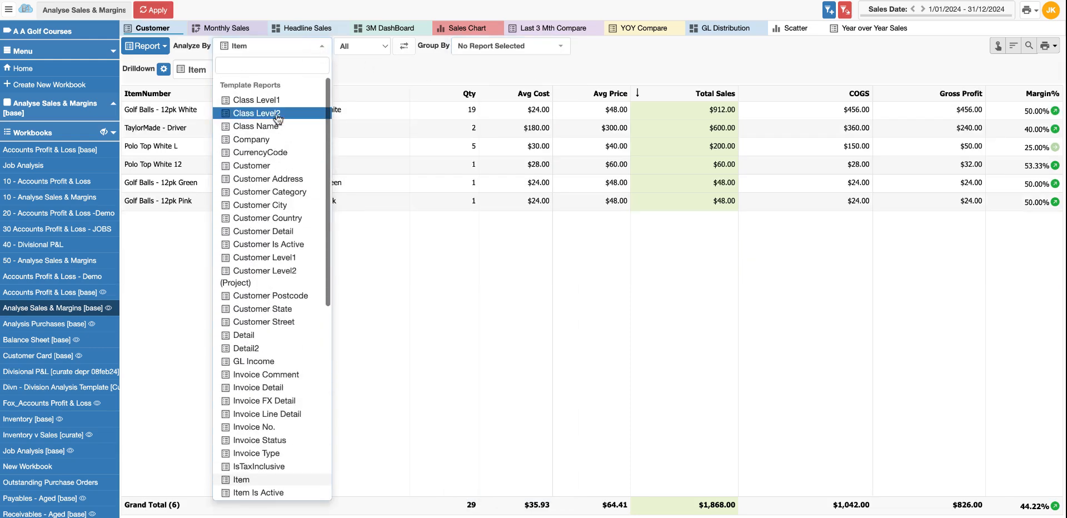
{"action": "left_click", "coordinate": [271, 168]}
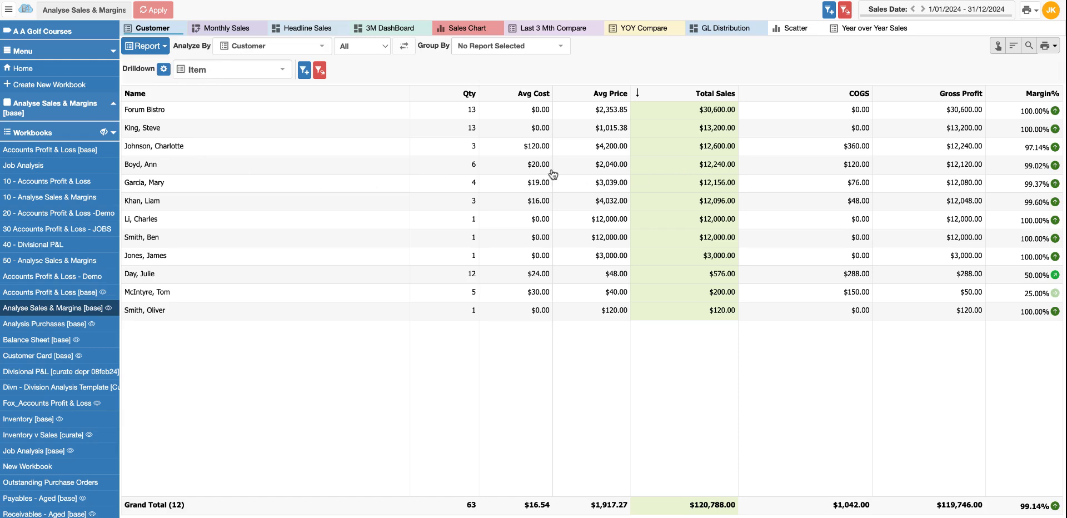
- Drill down from the fourth listed customer to the invoices for Golf Balls - 12pk White, and return to the Customer level
{"action": "left_click", "coordinate": [145, 166]}
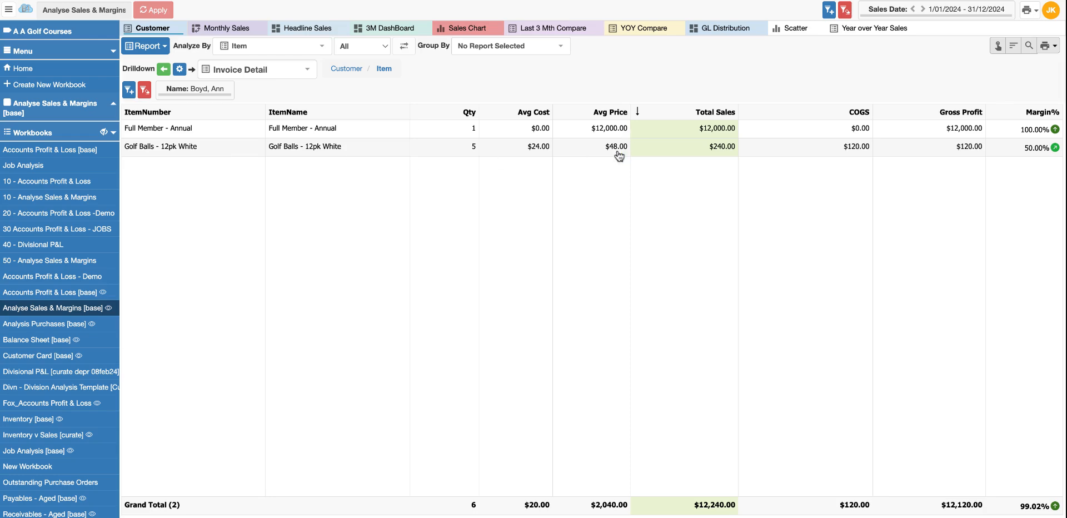
{"action": "double_click", "coordinate": [180, 148]}
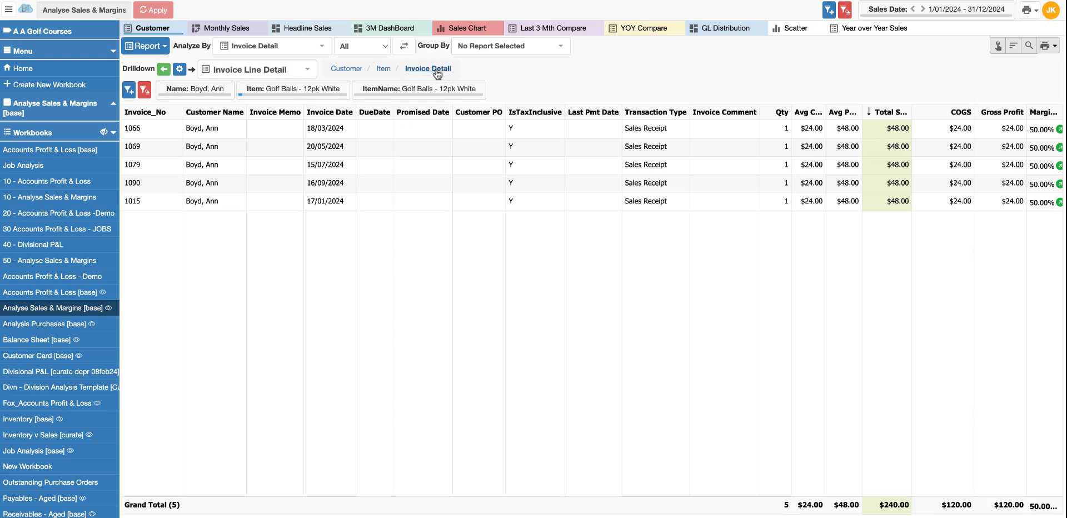
{"action": "left_click", "coordinate": [347, 69]}
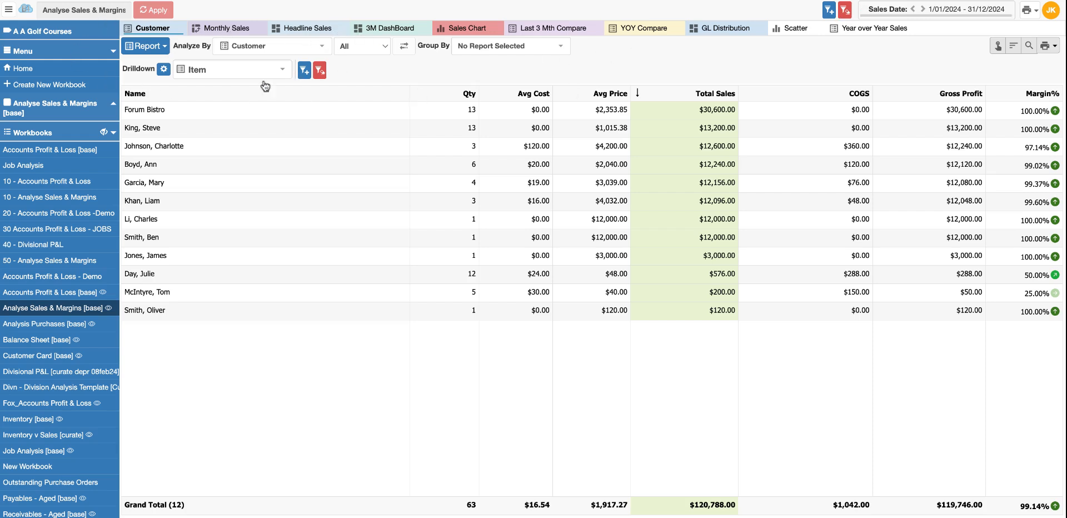
- Add a Sales Date filter covering this month, 1/09/2024 to 30/09/2024, to the Customer report and apply it
{"action": "left_click", "coordinate": [304, 71]}
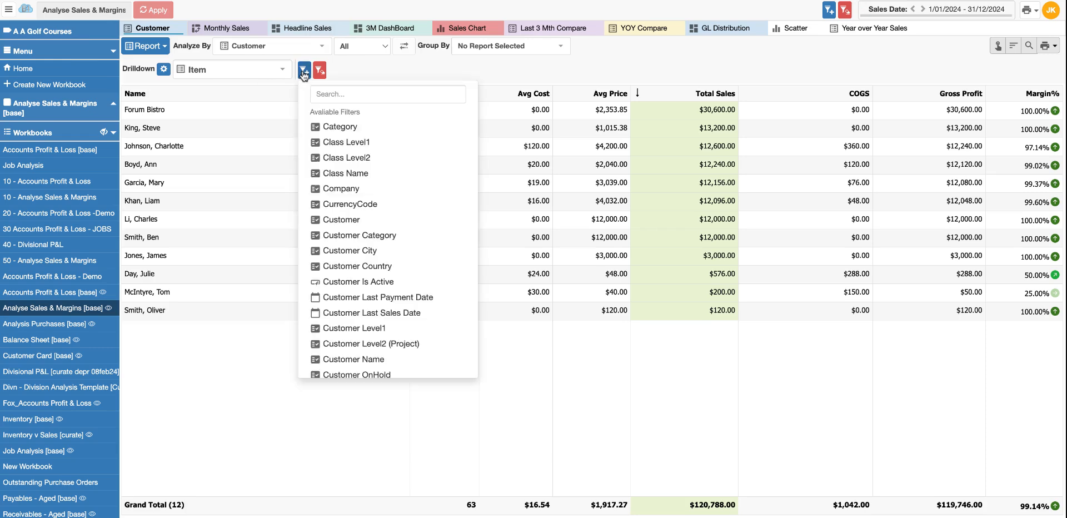
{"action": "left_click", "coordinate": [332, 96]}
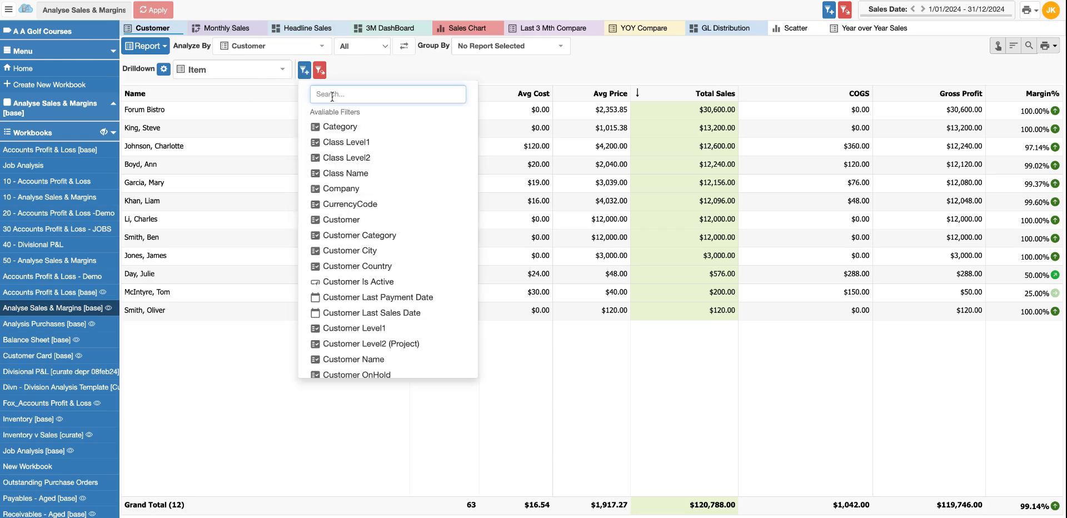
{"action": "type", "text": "date"}
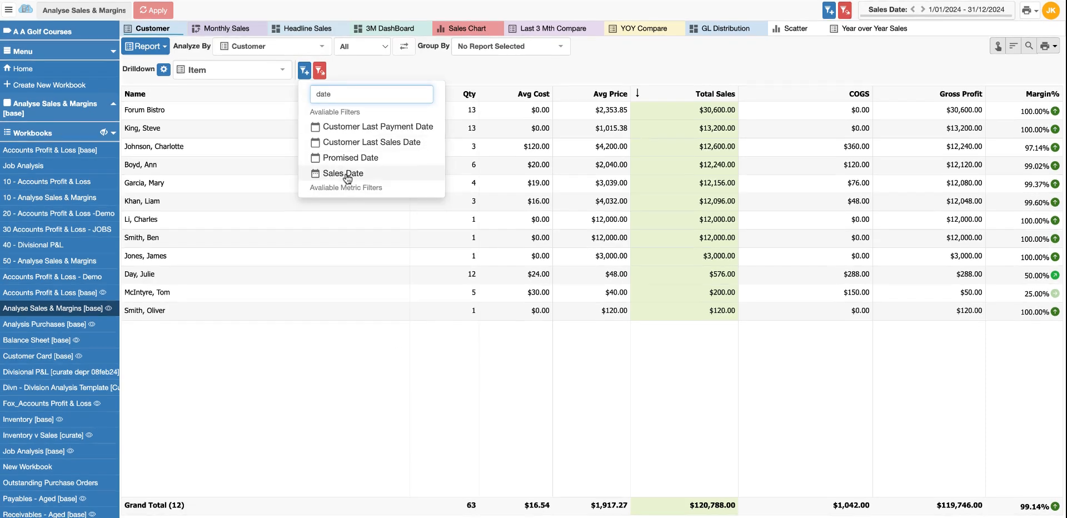
{"action": "left_click", "coordinate": [346, 173]}
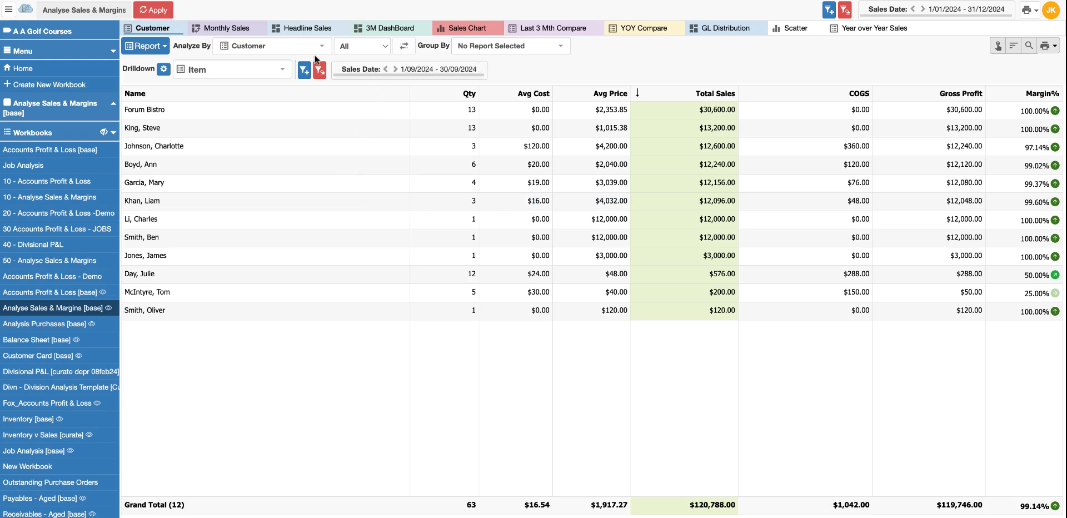
{"action": "left_click", "coordinate": [364, 75]}
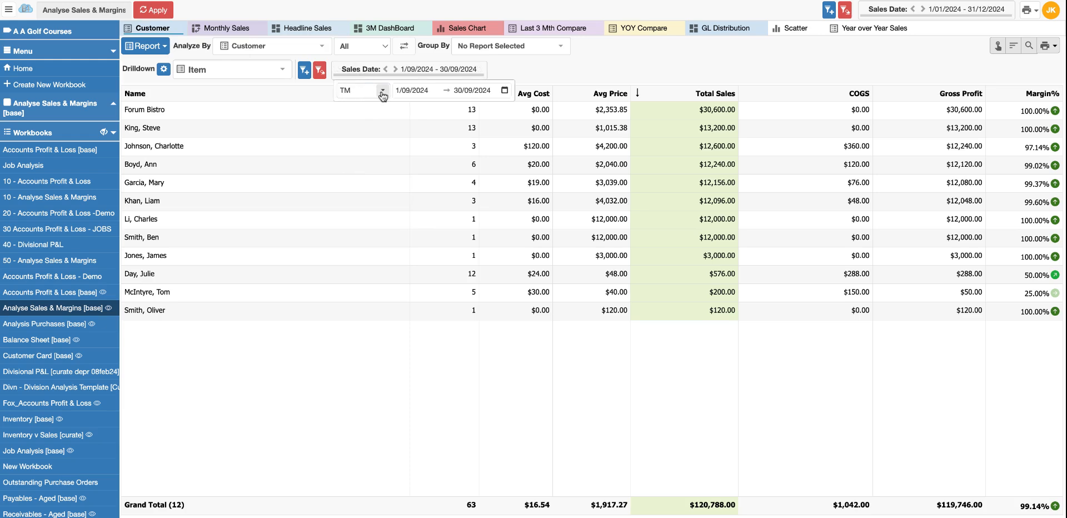
{"action": "left_click", "coordinate": [158, 10]}
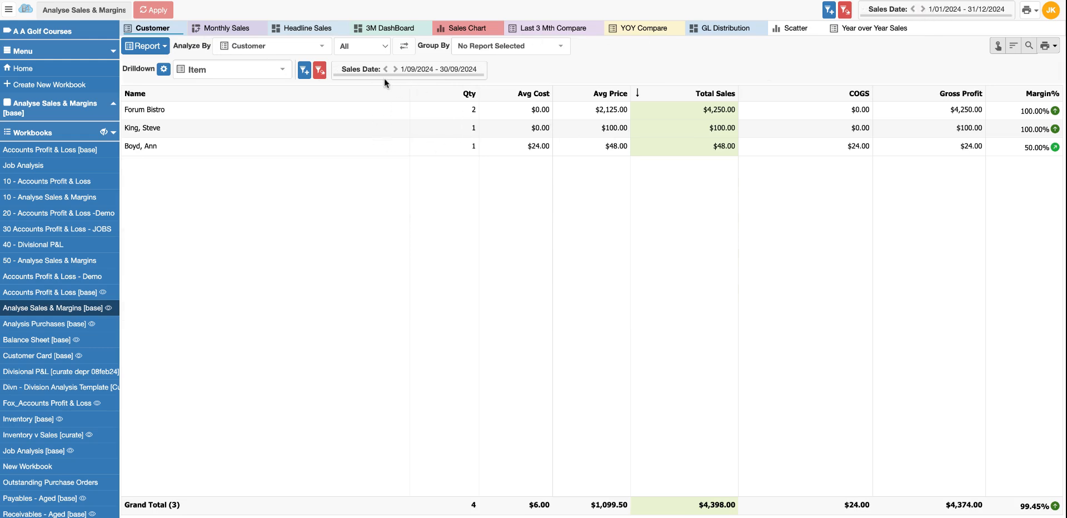
- Look through the preset periods offered for the report's Sales Date filter
{"action": "left_click", "coordinate": [366, 73]}
{"action": "left_click", "coordinate": [385, 92]}
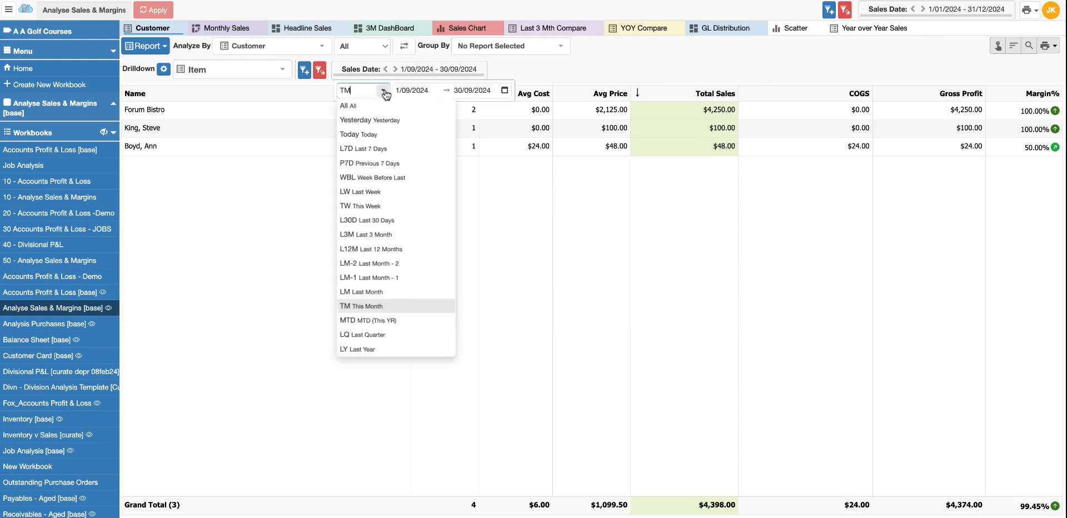
{"action": "scroll", "coordinate": [379, 283], "scroll_direction": "down", "scroll_amount": 2}
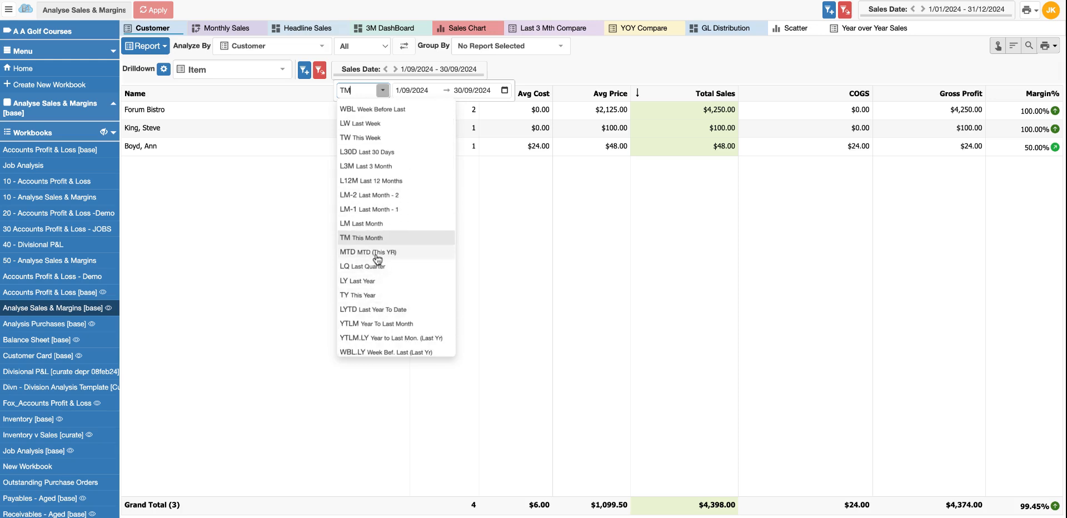
{"action": "scroll", "coordinate": [378, 256], "scroll_direction": "up", "scroll_amount": 2}
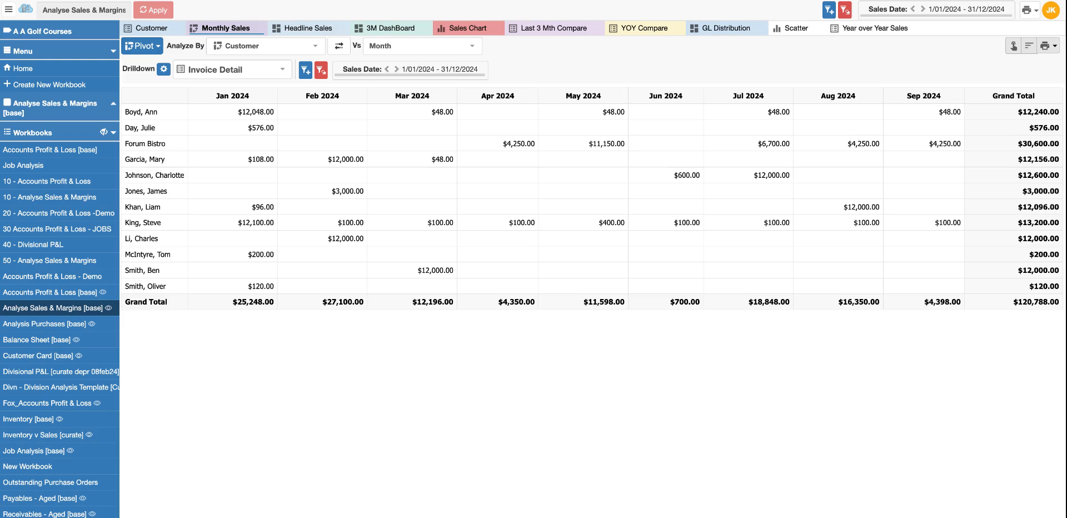
- Set the Monthly Sales pivot to analyse by Item versus Class Level1
{"action": "left_click", "coordinate": [261, 46]}
{"action": "left_click", "coordinate": [238, 131]}
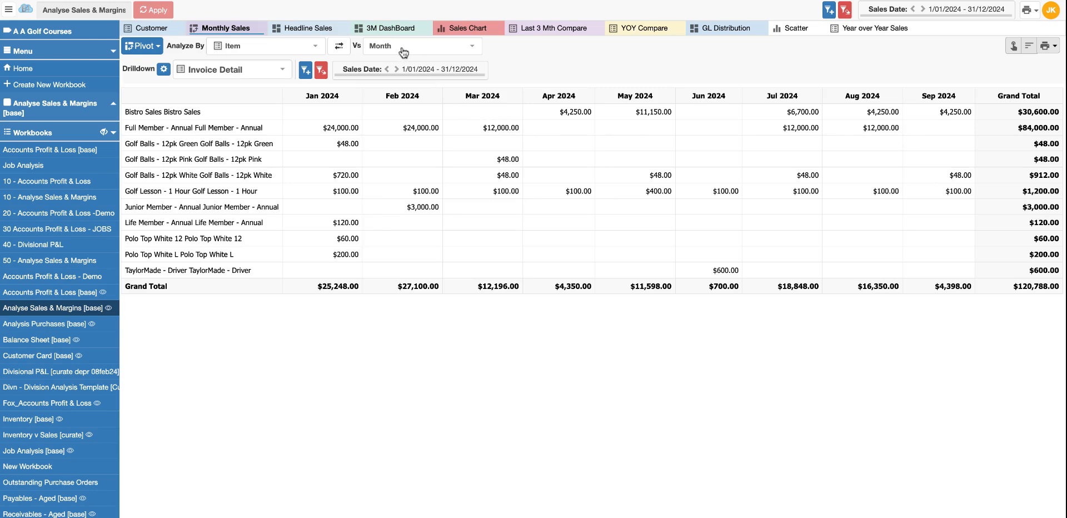
{"action": "left_click", "coordinate": [474, 49]}
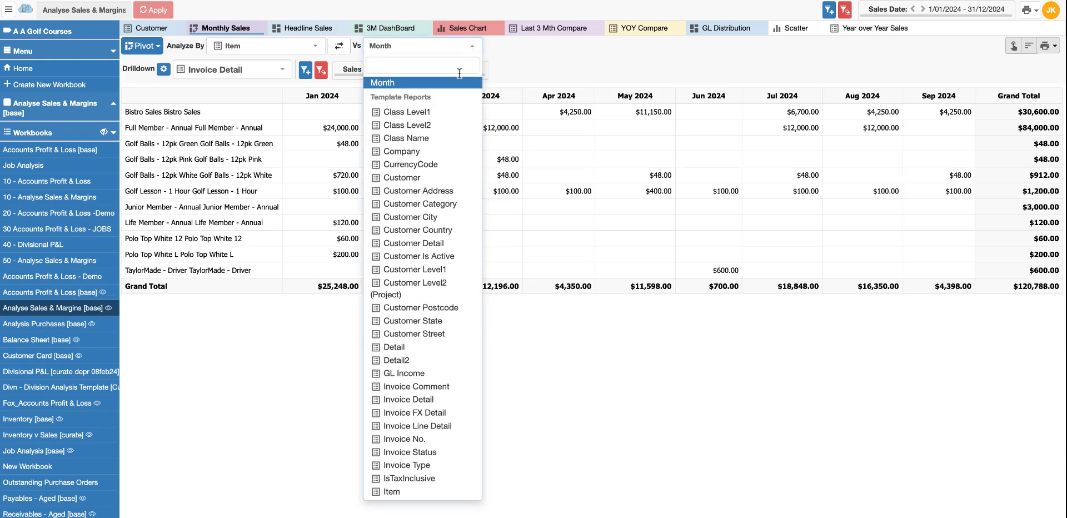
{"action": "left_click", "coordinate": [435, 114]}
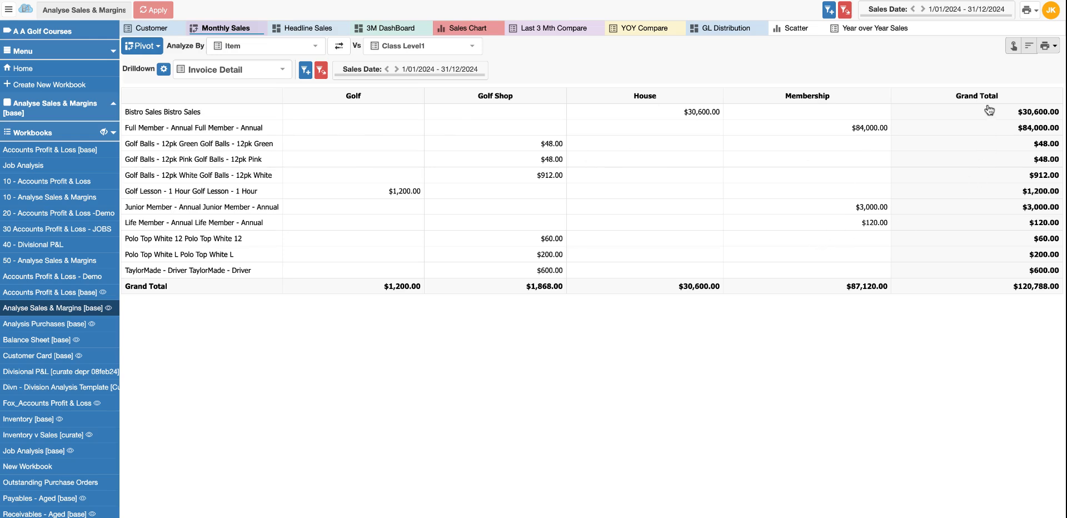
- Order the Item versus Class Level1 pivot by Total Sales in descending order and save the ordering
{"action": "left_click", "coordinate": [1028, 48]}
{"action": "left_click", "coordinate": [404, 77]}
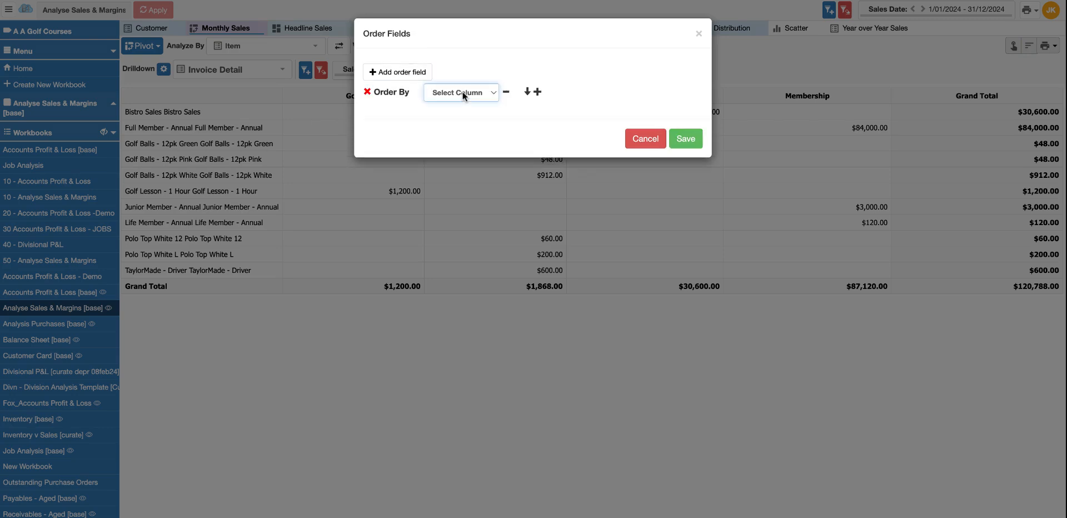
{"action": "left_click", "coordinate": [465, 135]}
{"action": "left_click", "coordinate": [538, 94]}
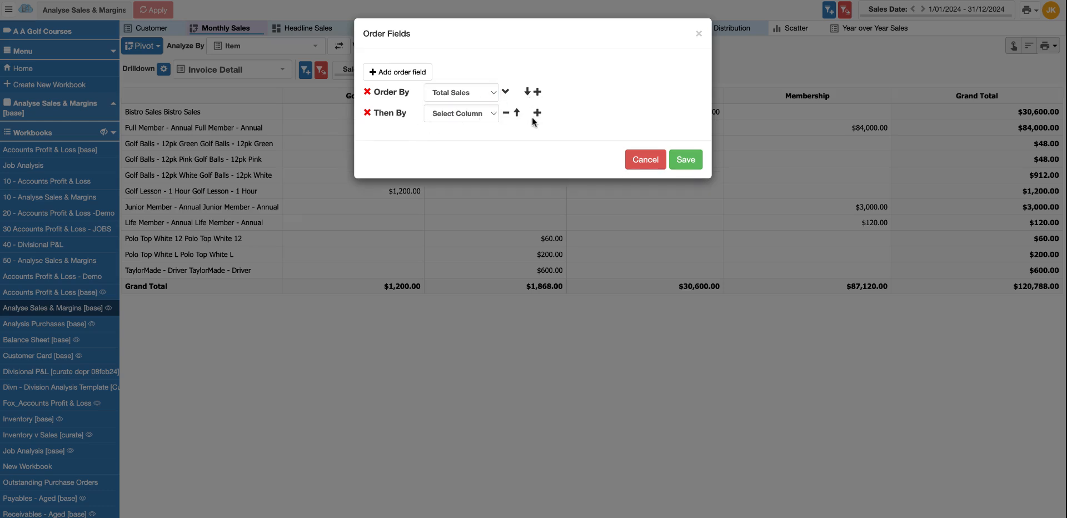
{"action": "left_click", "coordinate": [370, 113]}
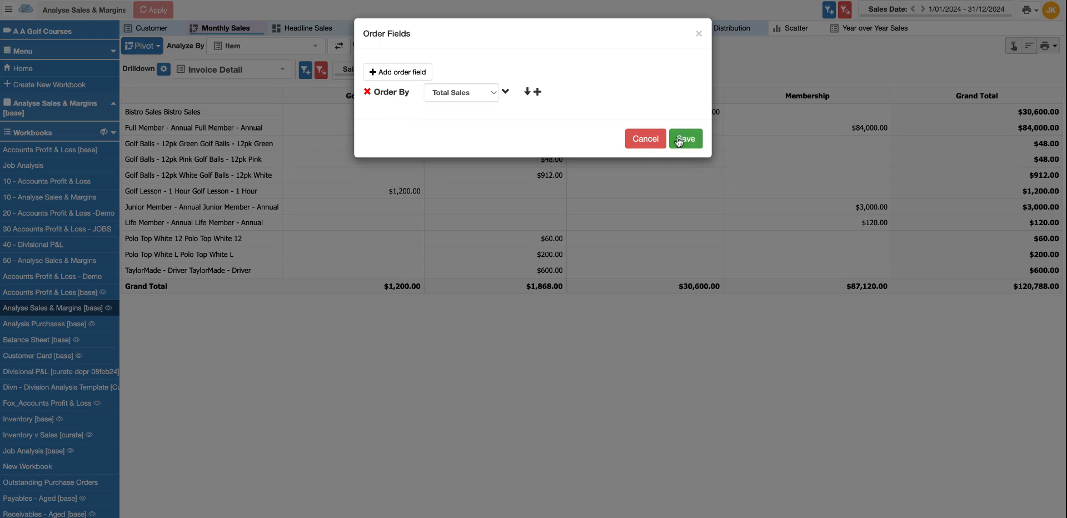
{"action": "left_click", "coordinate": [685, 139]}
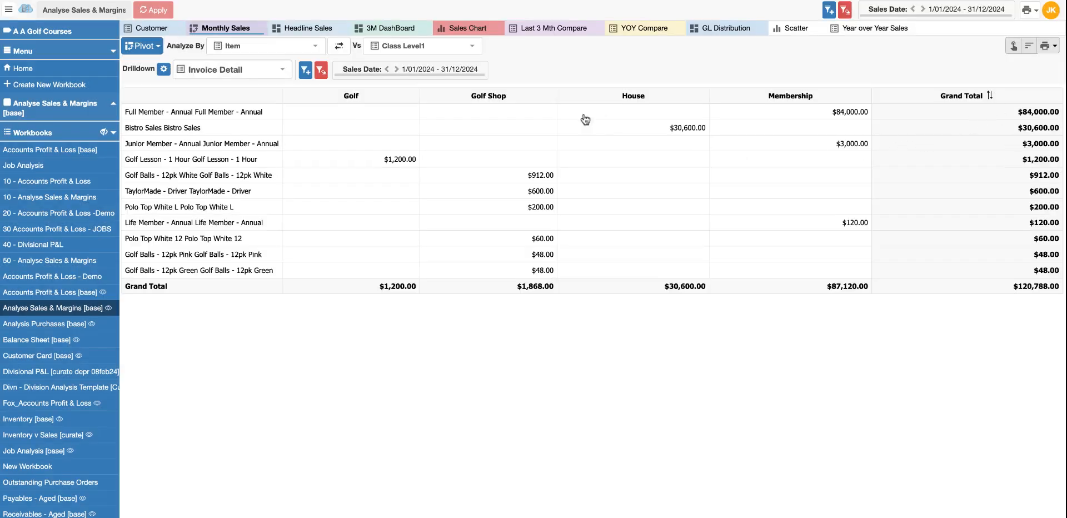
- Add a Customer filter to the Monthly Sales pivot, pick a single customer by searching the surname, and apply it
{"action": "left_click", "coordinate": [305, 71]}
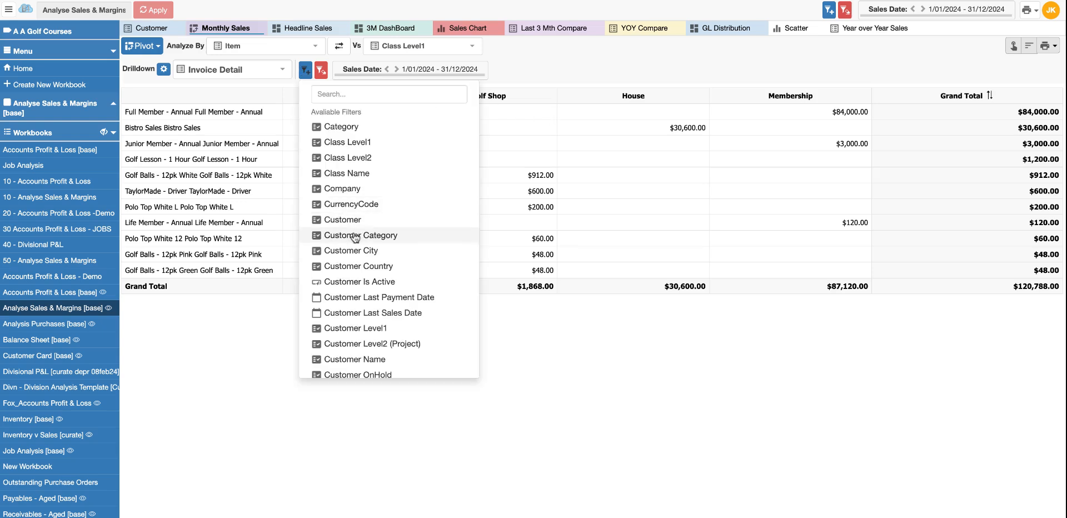
{"action": "left_click", "coordinate": [343, 220]}
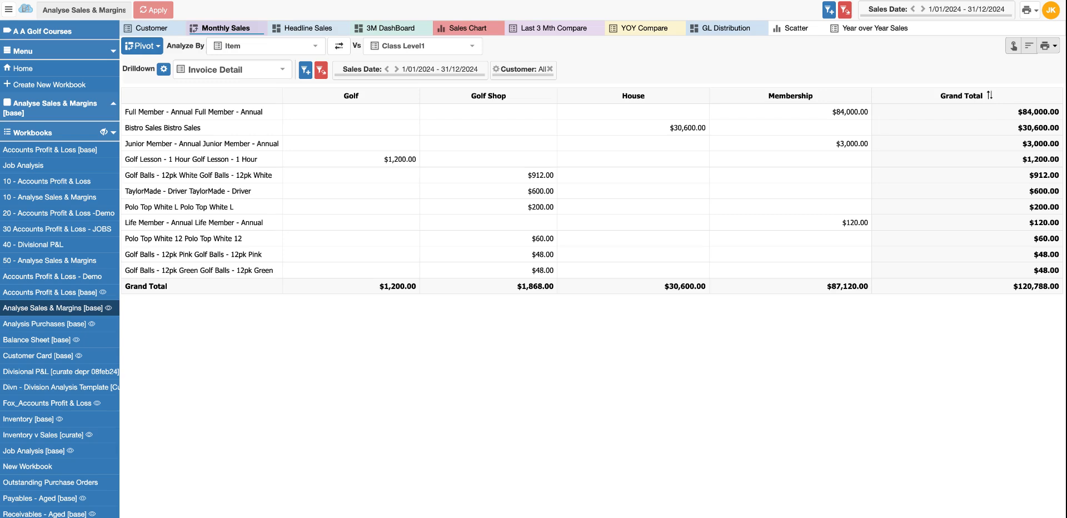
{"action": "left_click", "coordinate": [523, 69]}
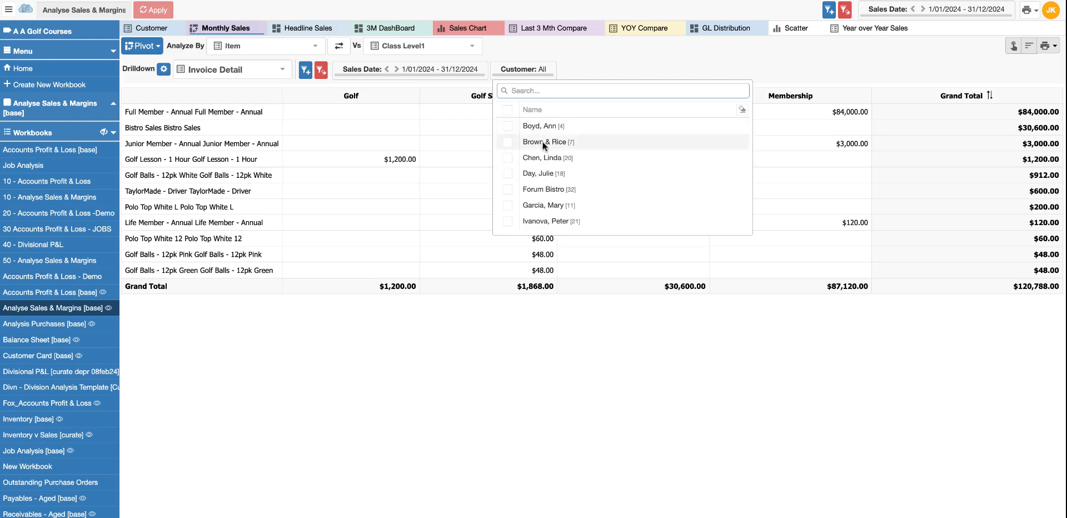
{"action": "type", "text": "king"}
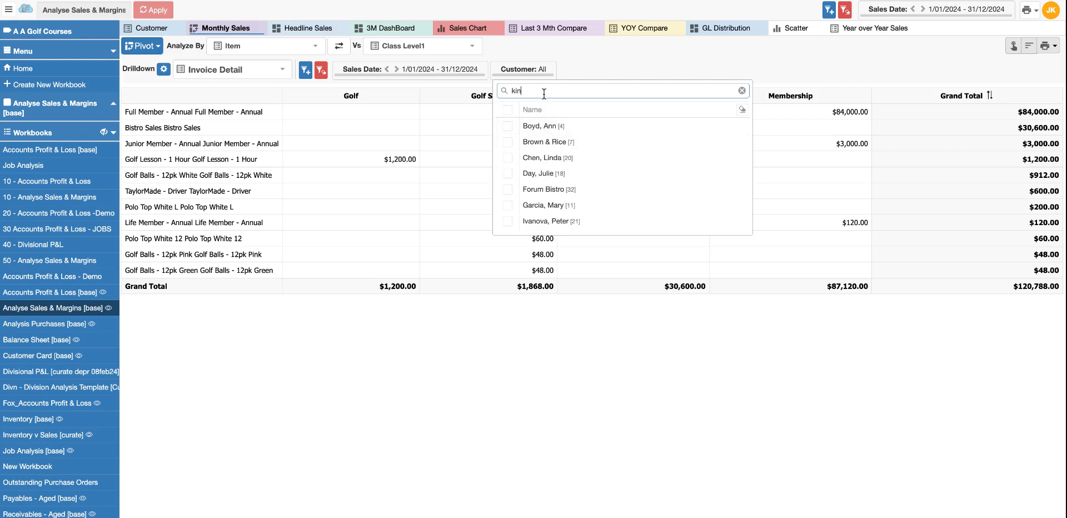
{"action": "left_click", "coordinate": [507, 127]}
{"action": "left_click", "coordinate": [158, 12]}
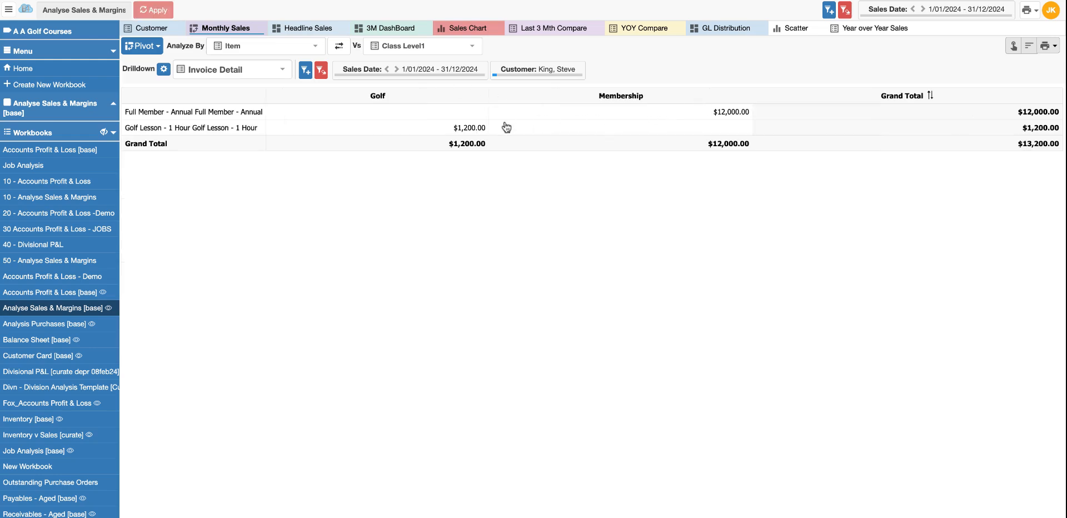
- Change the pivot's comparison from class to Sales By Month
{"action": "left_click", "coordinate": [473, 49]}
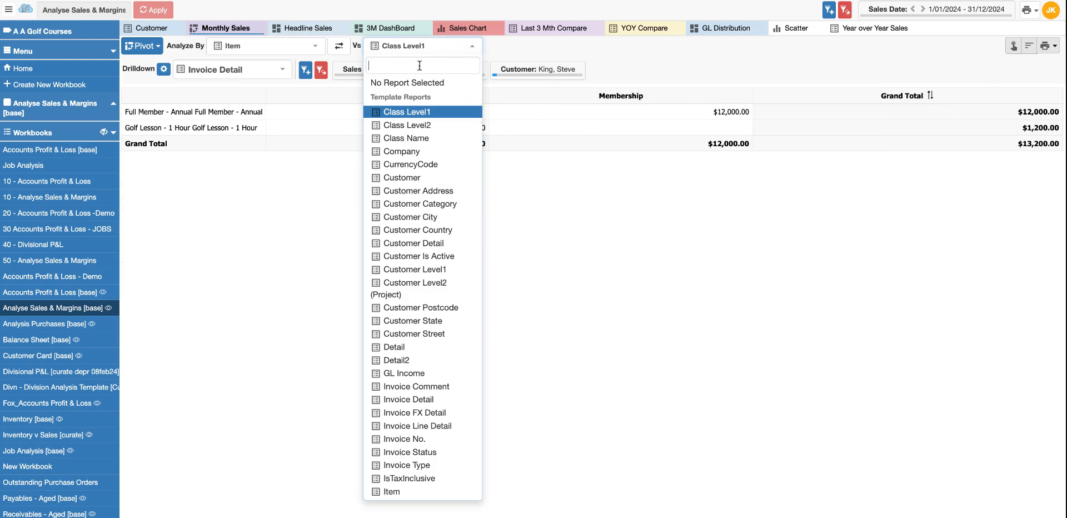
{"action": "type", "text": "month"}
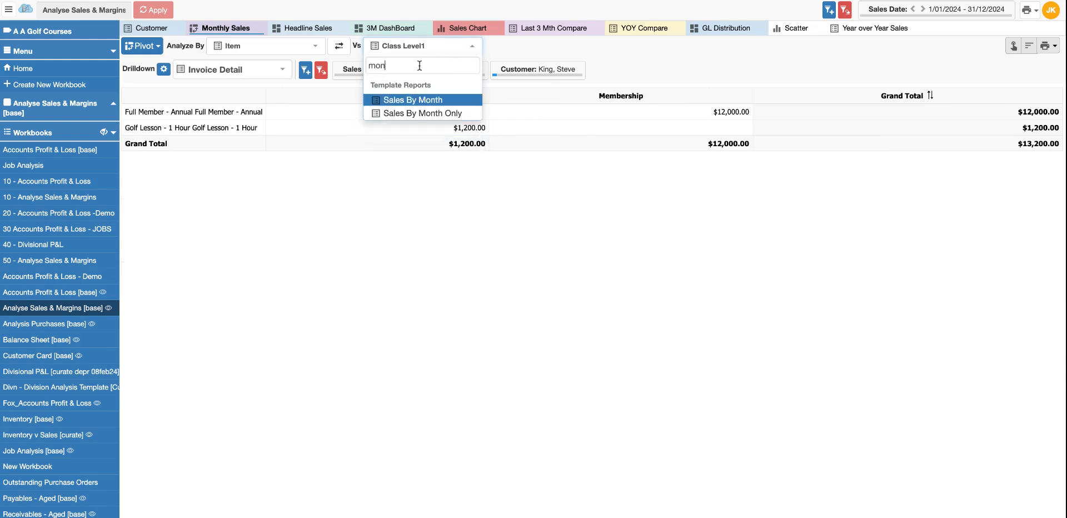
{"action": "left_click", "coordinate": [433, 100]}
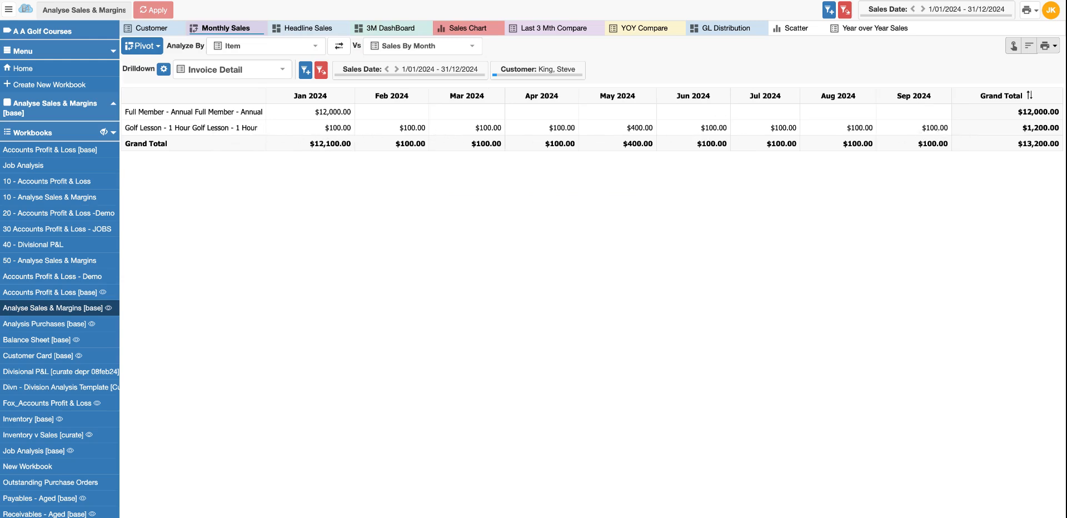
- Drill into the May 2024 sales of Golf Lesson - 1 Hour, check the drilldown's filters, and return to the pivot
{"action": "left_click", "coordinate": [637, 132]}
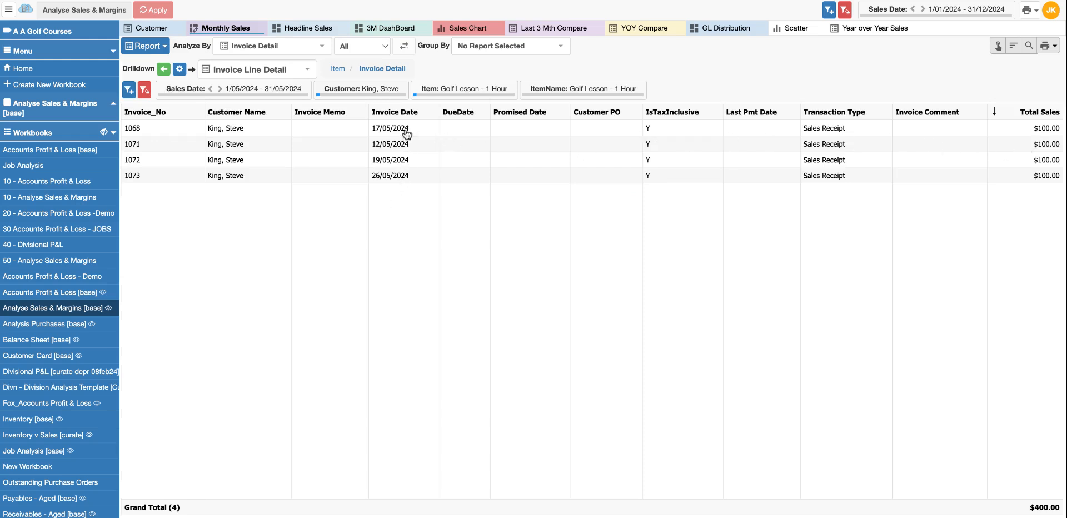
{"action": "mouse_move", "coordinate": [380, 92]}
{"action": "mouse_move", "coordinate": [569, 97]}
{"action": "mouse_move", "coordinate": [260, 93]}
{"action": "left_click", "coordinate": [163, 69]}
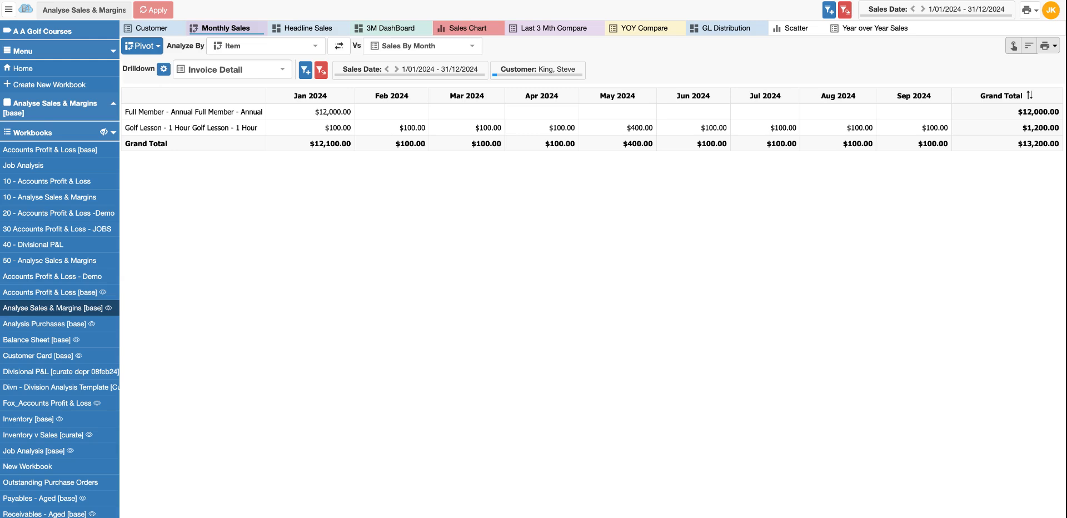
- Remove the pivot's Customer filter and set its Sales Date filter to YTME, 1/09/2023 to 30/09/2024, applying the changes
{"action": "left_click", "coordinate": [578, 68]}
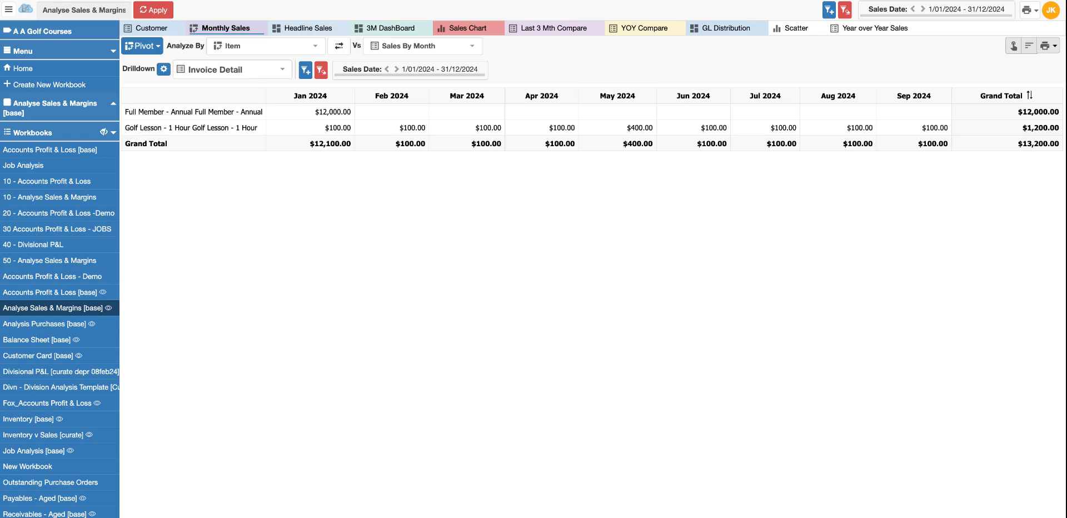
{"action": "left_click", "coordinate": [158, 11]}
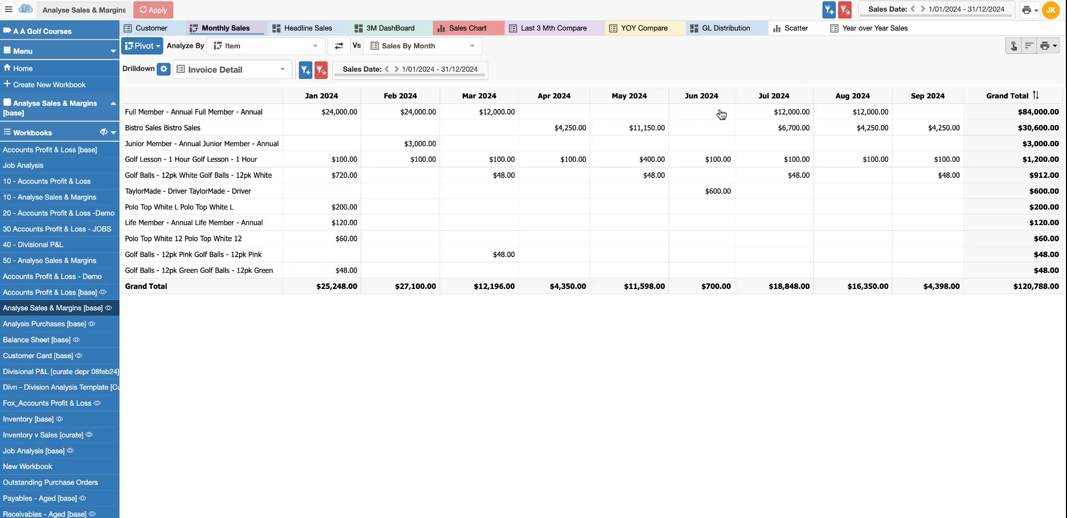
{"action": "left_click", "coordinate": [363, 70]}
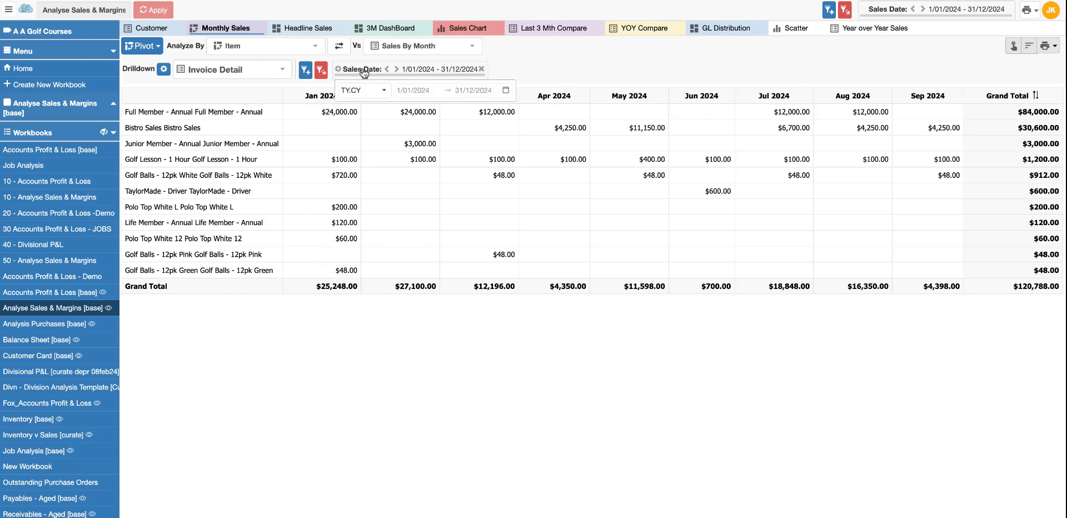
{"action": "left_click", "coordinate": [348, 92]}
{"action": "left_click", "coordinate": [343, 96]}
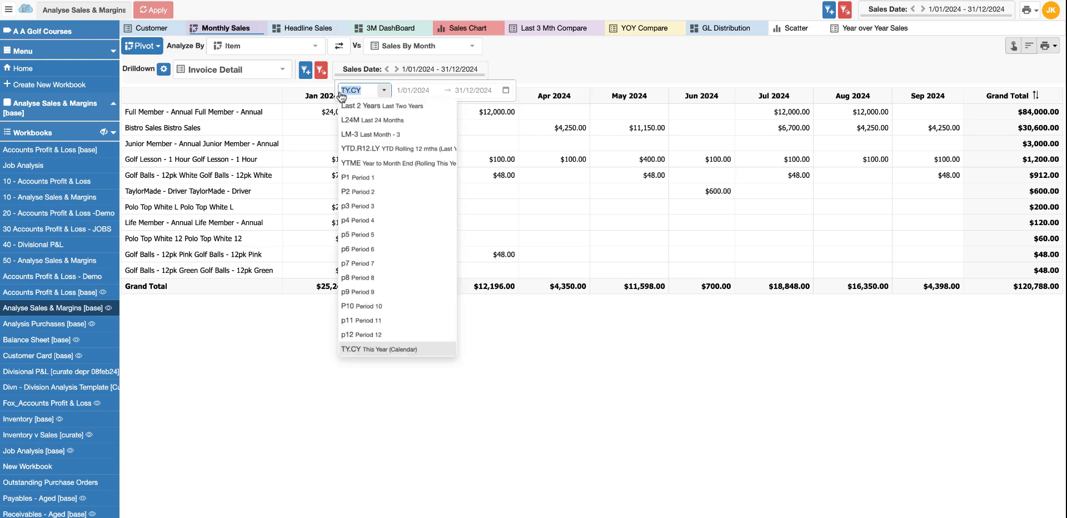
{"action": "type", "text": "ytme"}
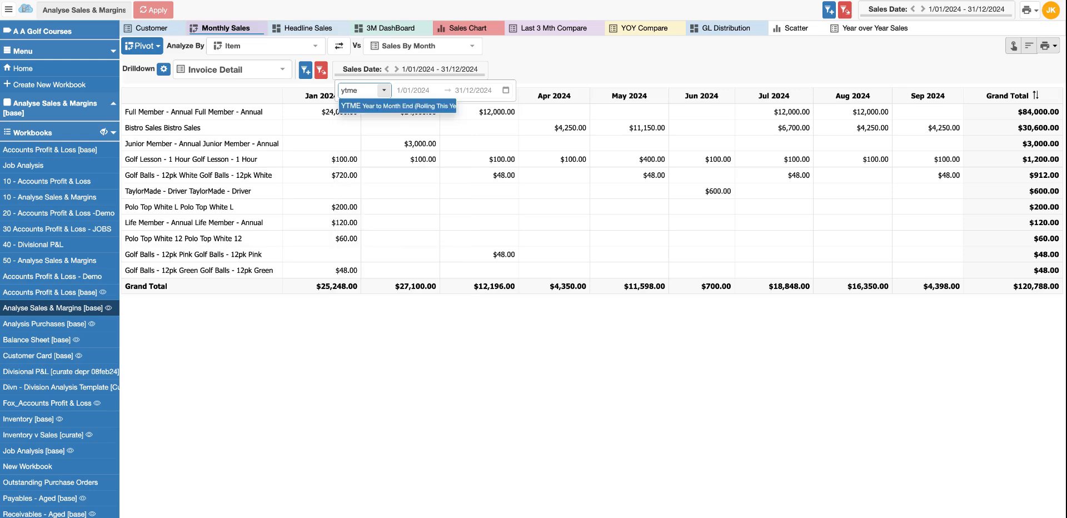
{"action": "left_click", "coordinate": [361, 107]}
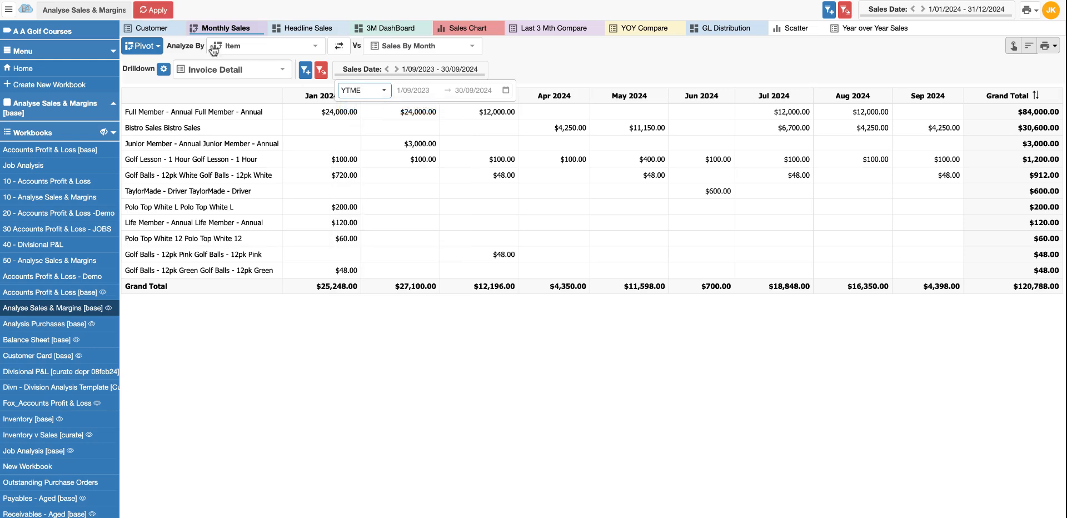
{"action": "left_click", "coordinate": [153, 10]}
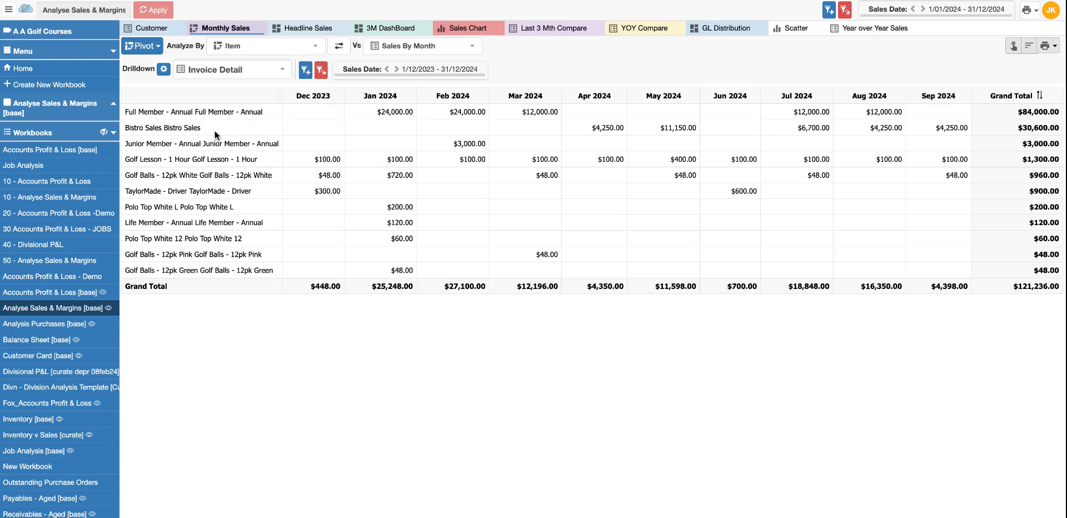
- Review the Headline Sales dashboard and the 3M DashBoard, examining the monthly bars in the Last 3 Months chart
{"action": "left_click", "coordinate": [317, 30]}
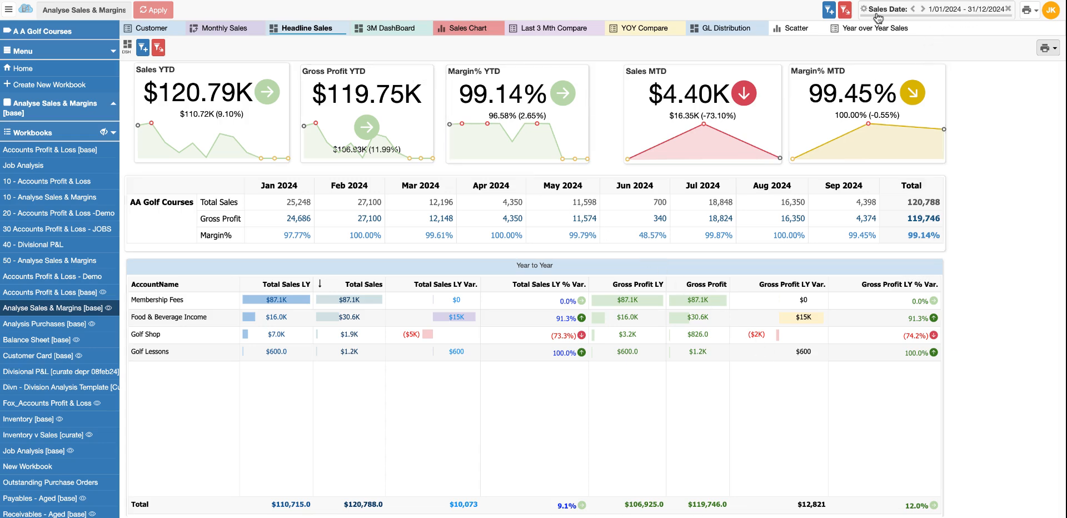
{"action": "left_click", "coordinate": [389, 29]}
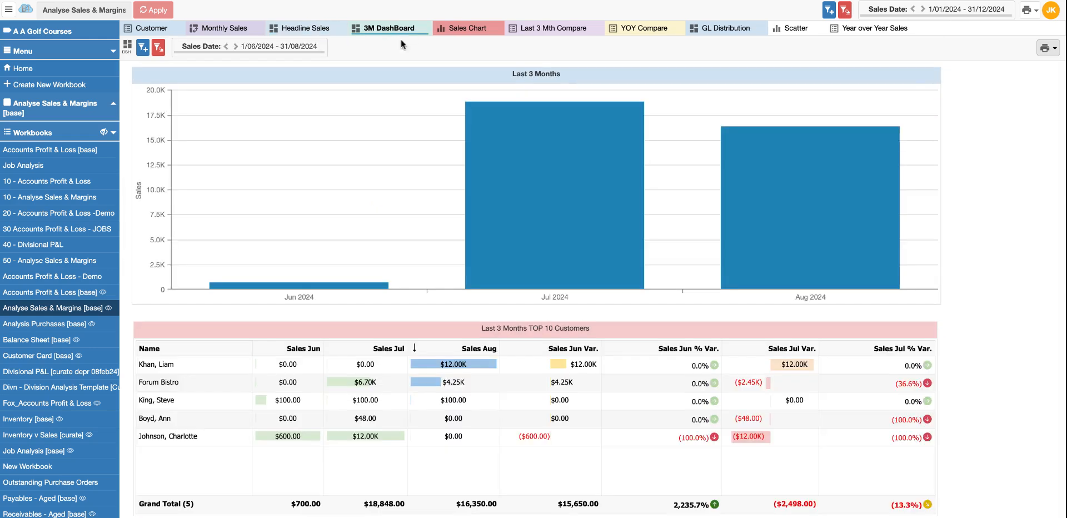
{"action": "mouse_move", "coordinate": [714, 177]}
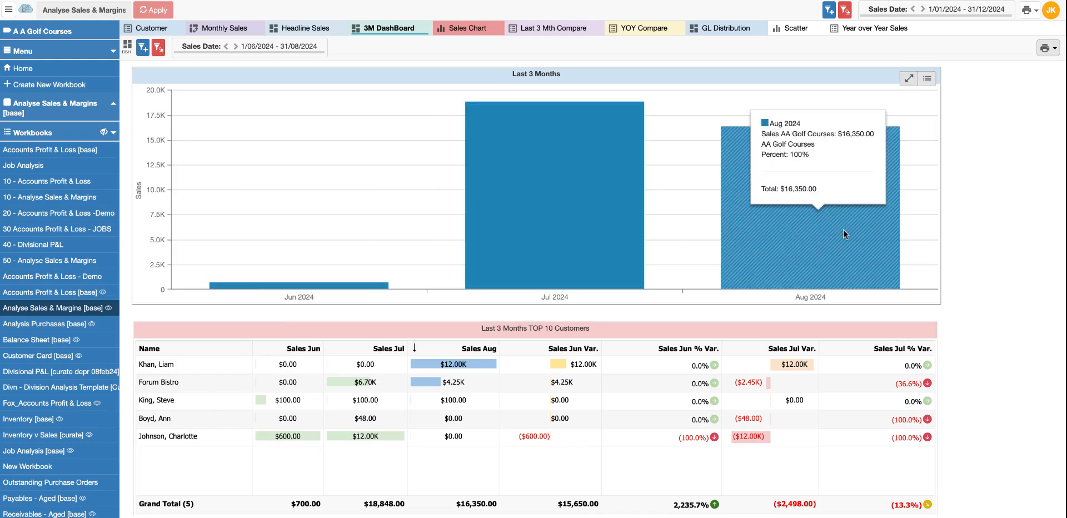
{"action": "mouse_move", "coordinate": [492, 213]}
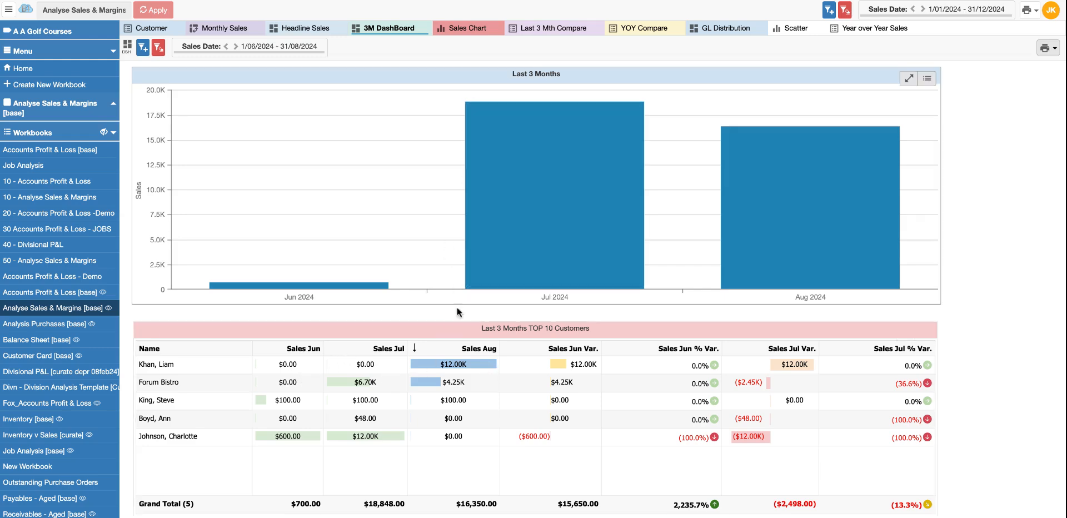
- Examine the income segments in the Sales Chart and look through the filters available for it
{"action": "left_click", "coordinate": [474, 29]}
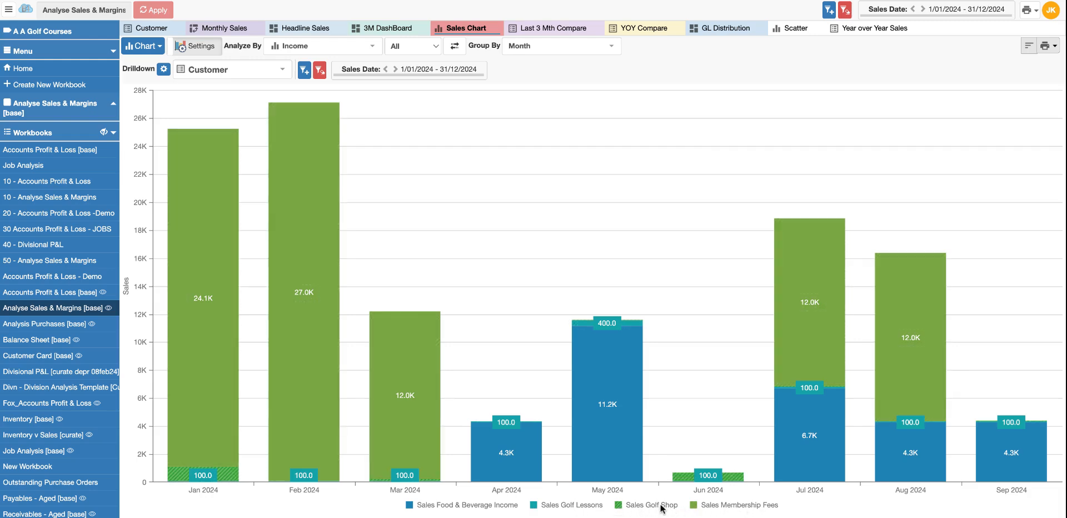
{"action": "mouse_move", "coordinate": [380, 420]}
{"action": "mouse_move", "coordinate": [617, 378]}
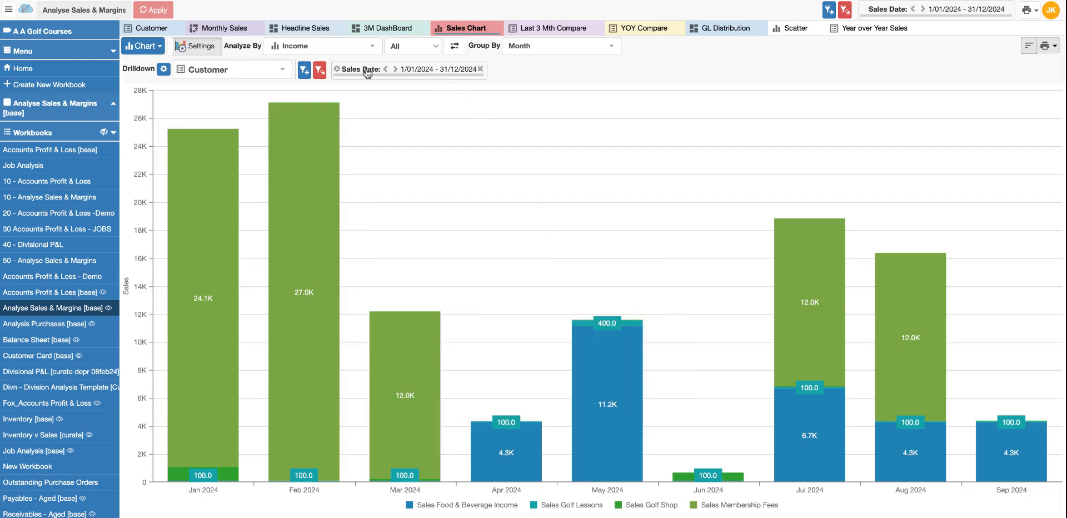
{"action": "left_click", "coordinate": [304, 72]}
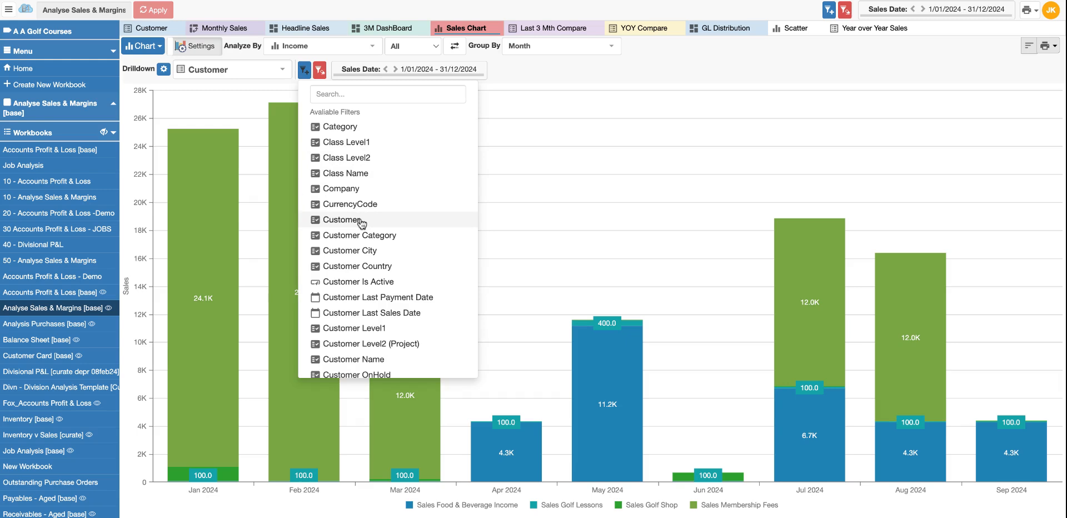
{"action": "left_click", "coordinate": [610, 72]}
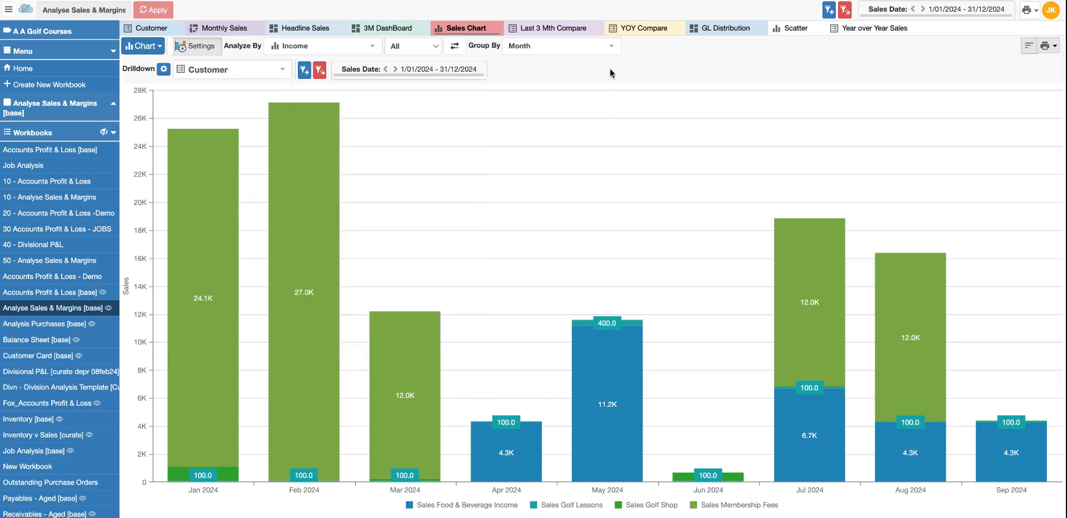
- Set the Sales Chart to analyse by Class Level1 and inspect its July and May 2024 bars
{"action": "left_click", "coordinate": [375, 50]}
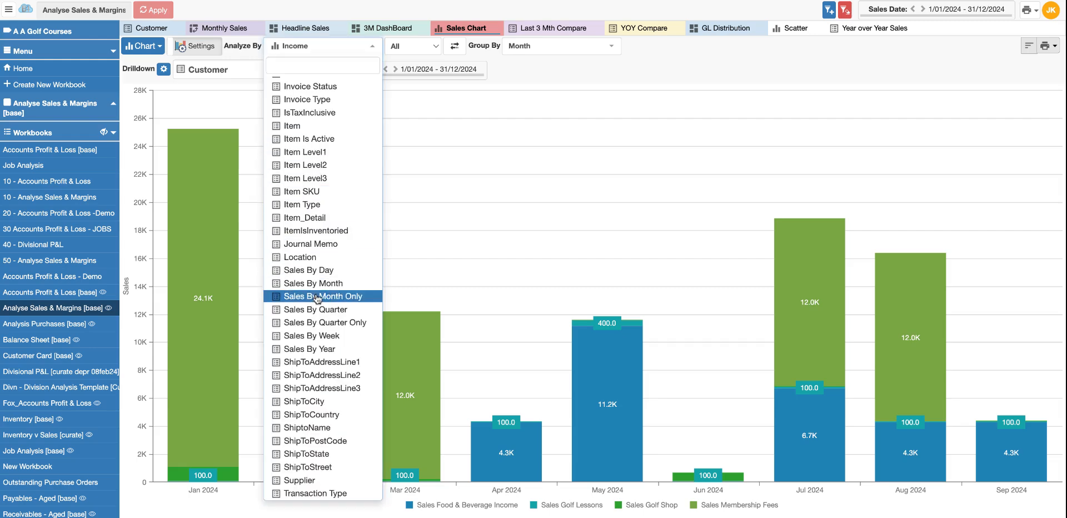
{"action": "scroll", "coordinate": [330, 179], "scroll_direction": "up", "scroll_amount": 6}
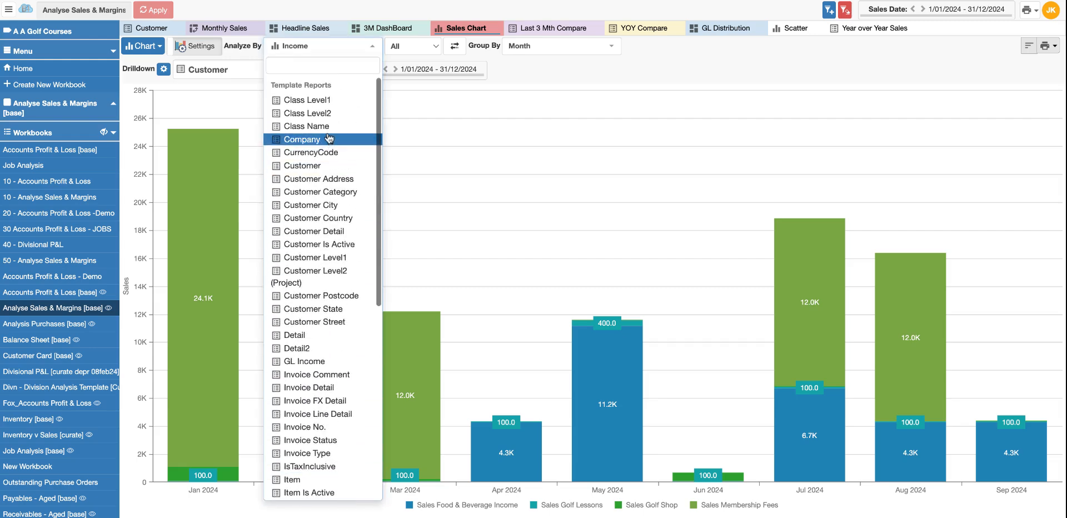
{"action": "left_click", "coordinate": [328, 100]}
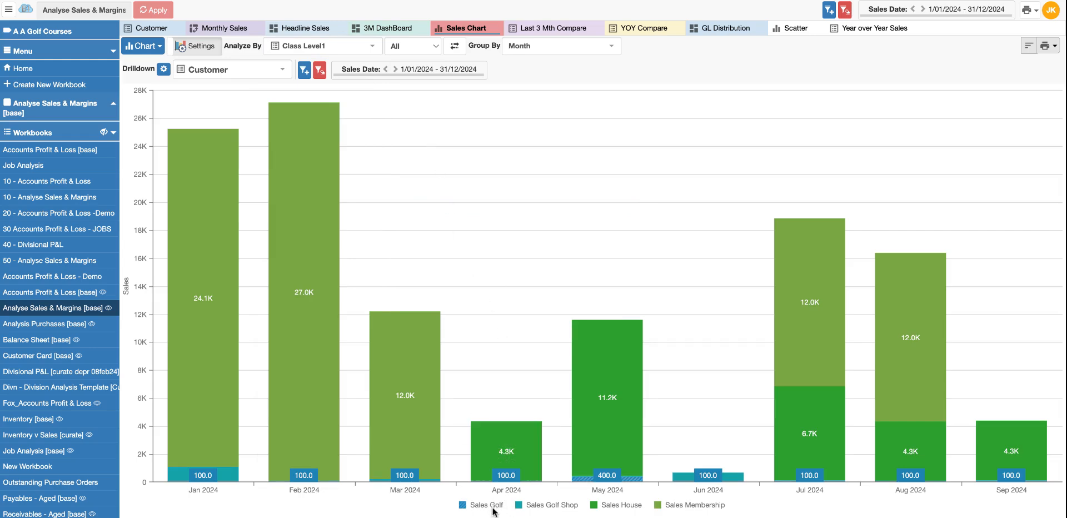
{"action": "mouse_move", "coordinate": [811, 313]}
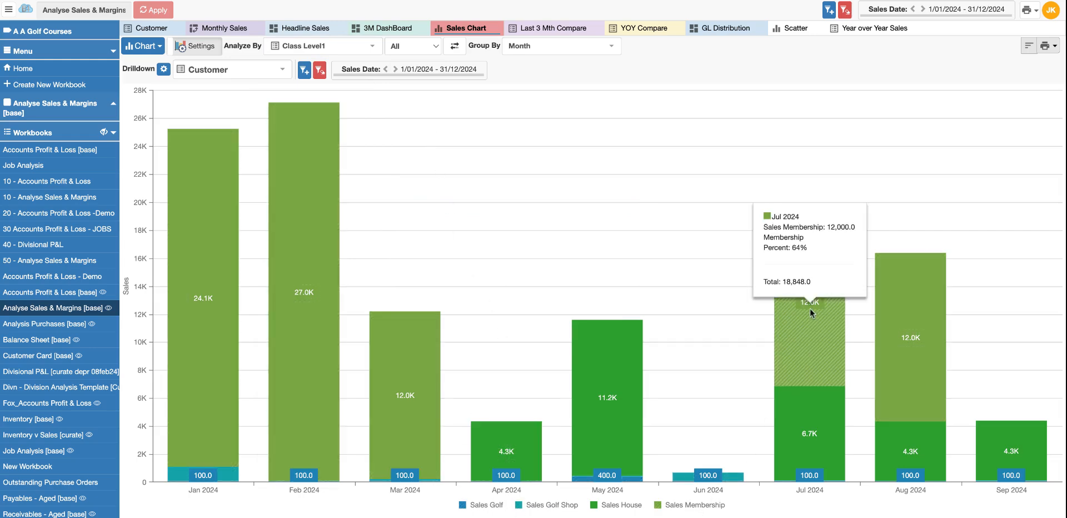
{"action": "mouse_move", "coordinate": [584, 402]}
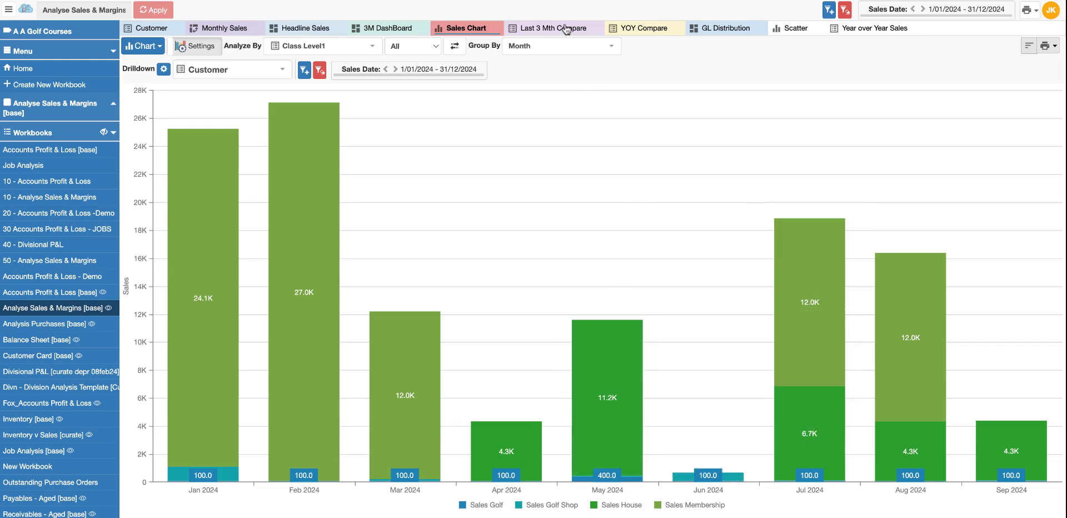
- View the Year over Year Sales report and return to the Customer report
{"action": "left_click", "coordinate": [862, 32]}
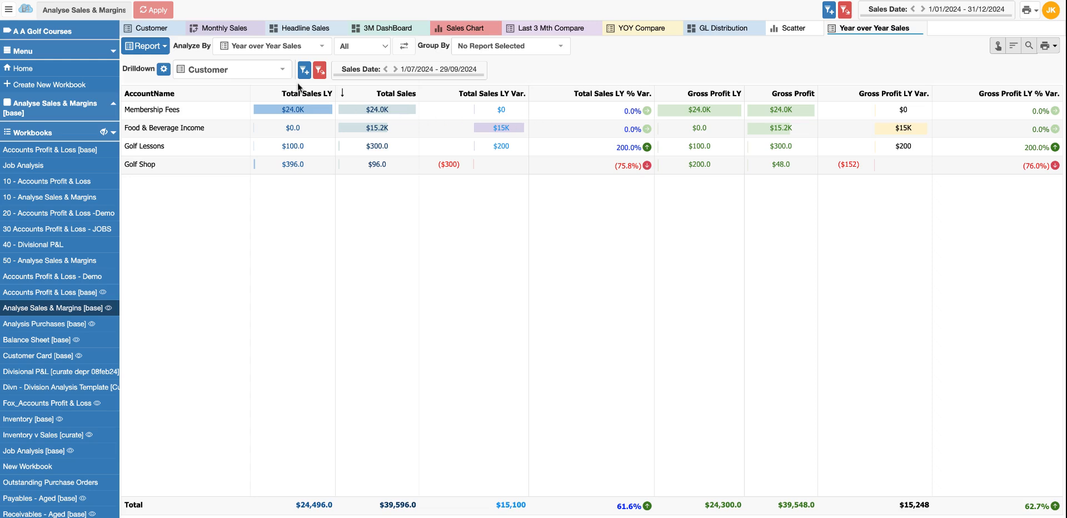
{"action": "left_click", "coordinate": [159, 29]}
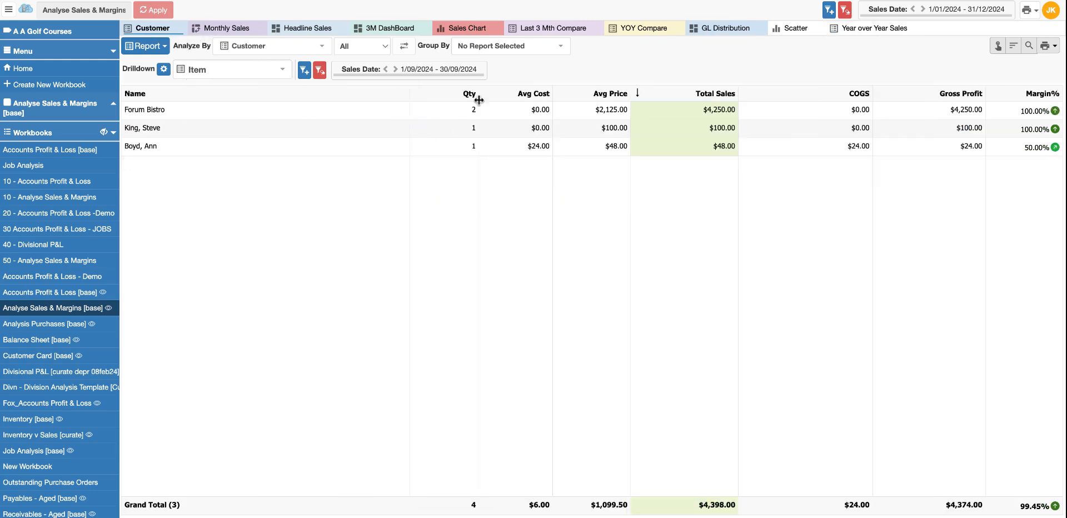